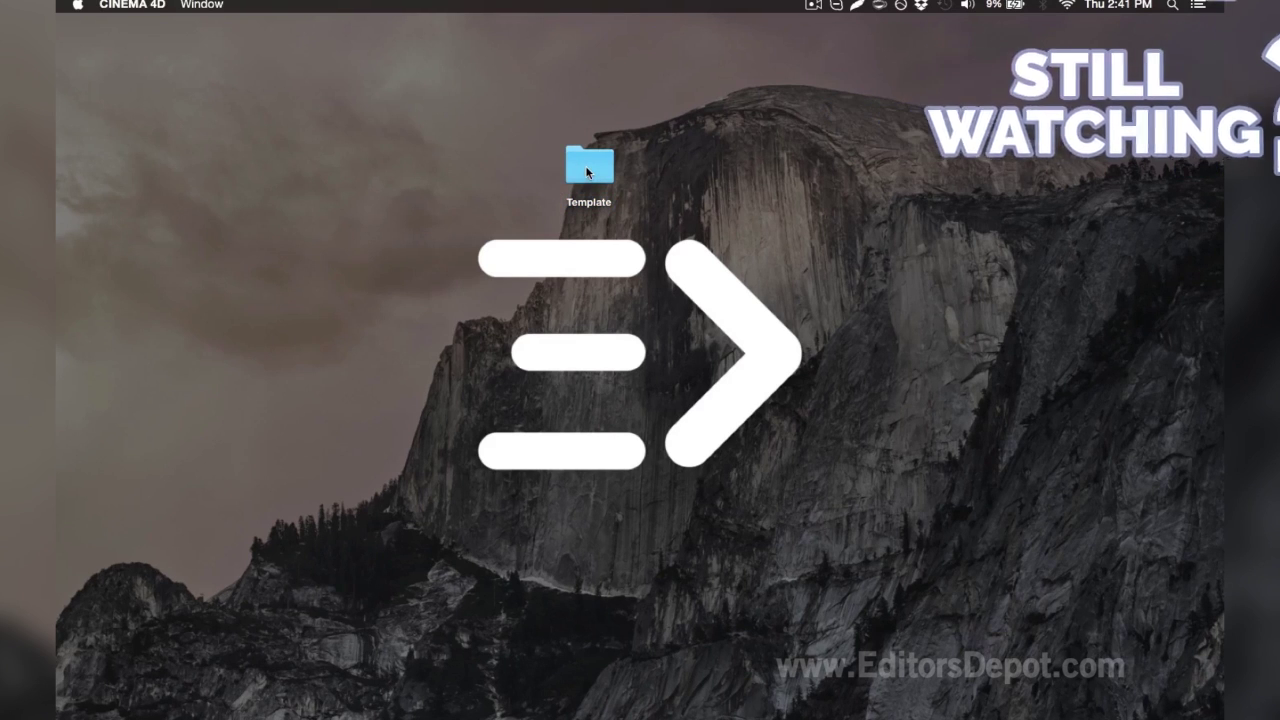
Open the desktop Template folder and load Template V8.0.c4d in Cinema 4D
click(588, 172)
double_click(588, 172)
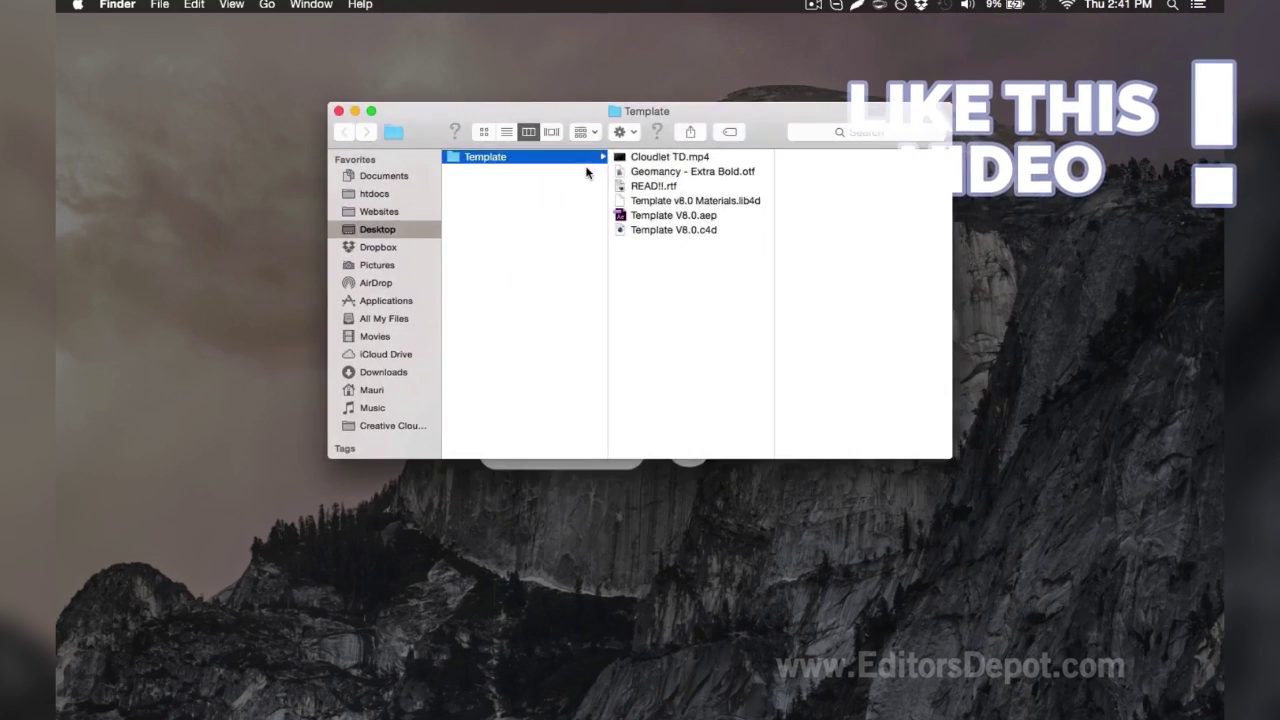
click(680, 230)
mouse_move(1032, 714)
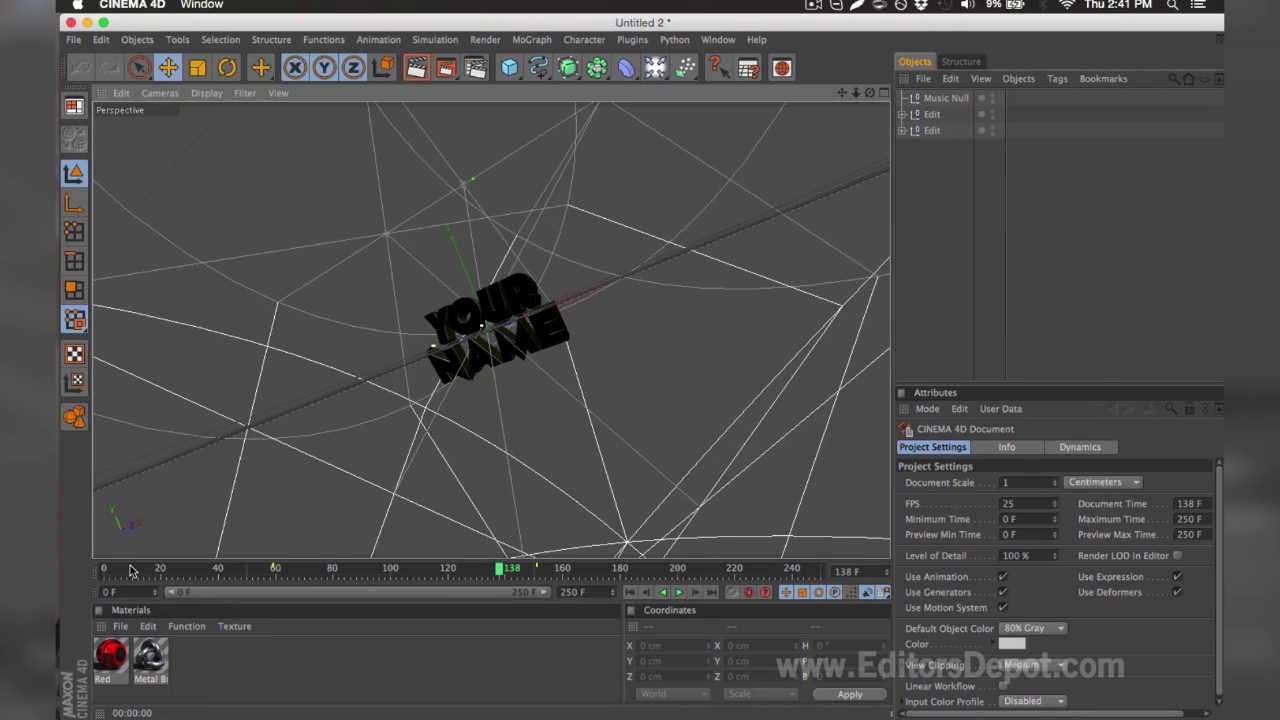
Scrub to frame 161 and expand both Edit nulls to list their MoText objects, including NAME
drag(130, 570, 566, 560)
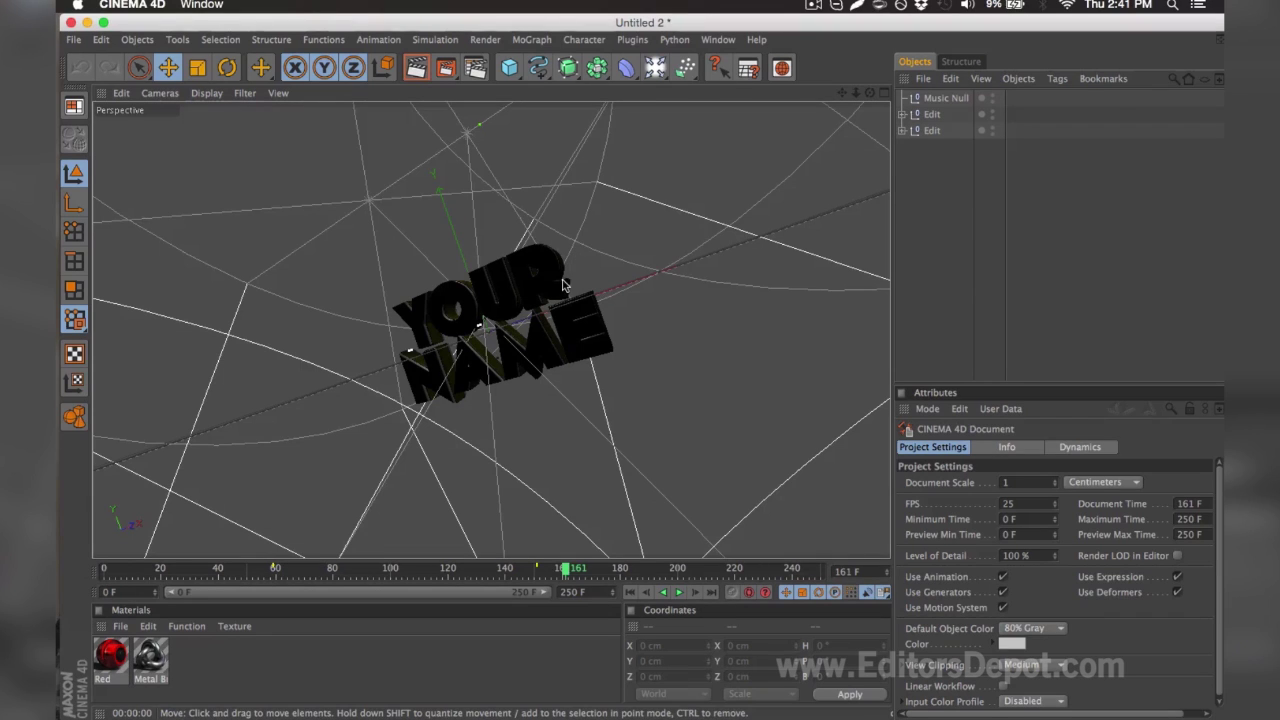
click(902, 115)
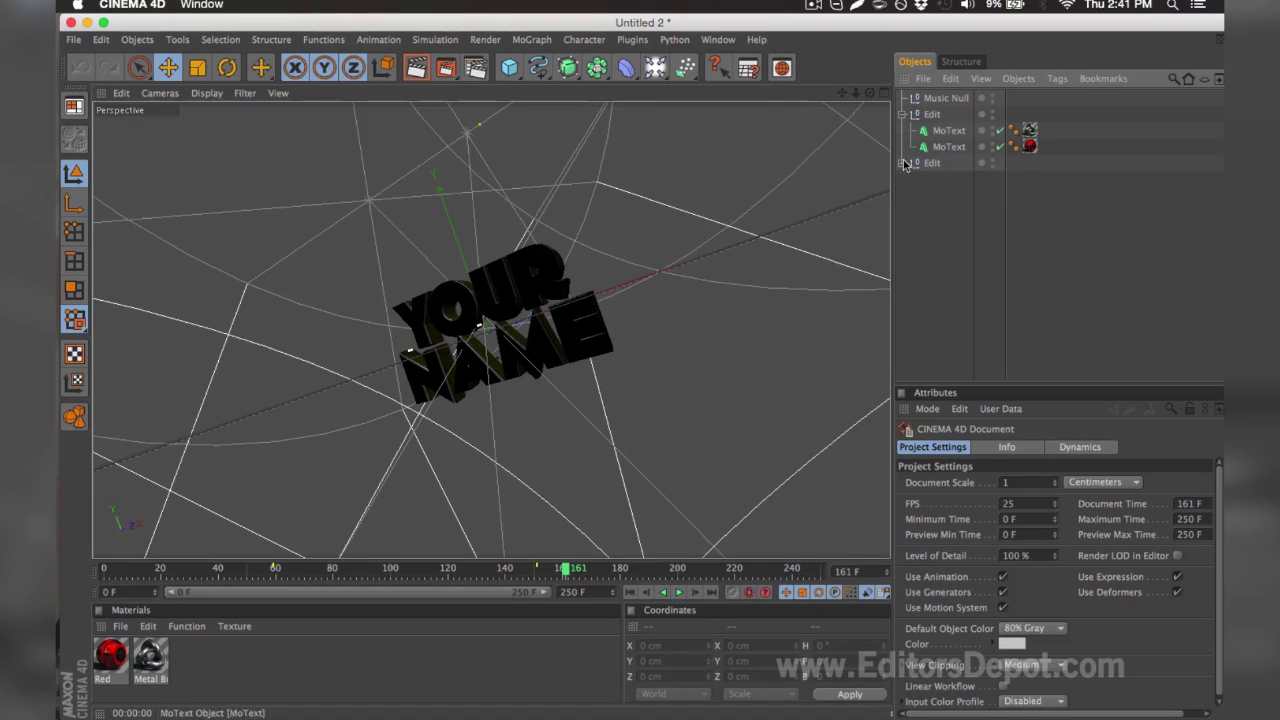
click(903, 163)
click(935, 181)
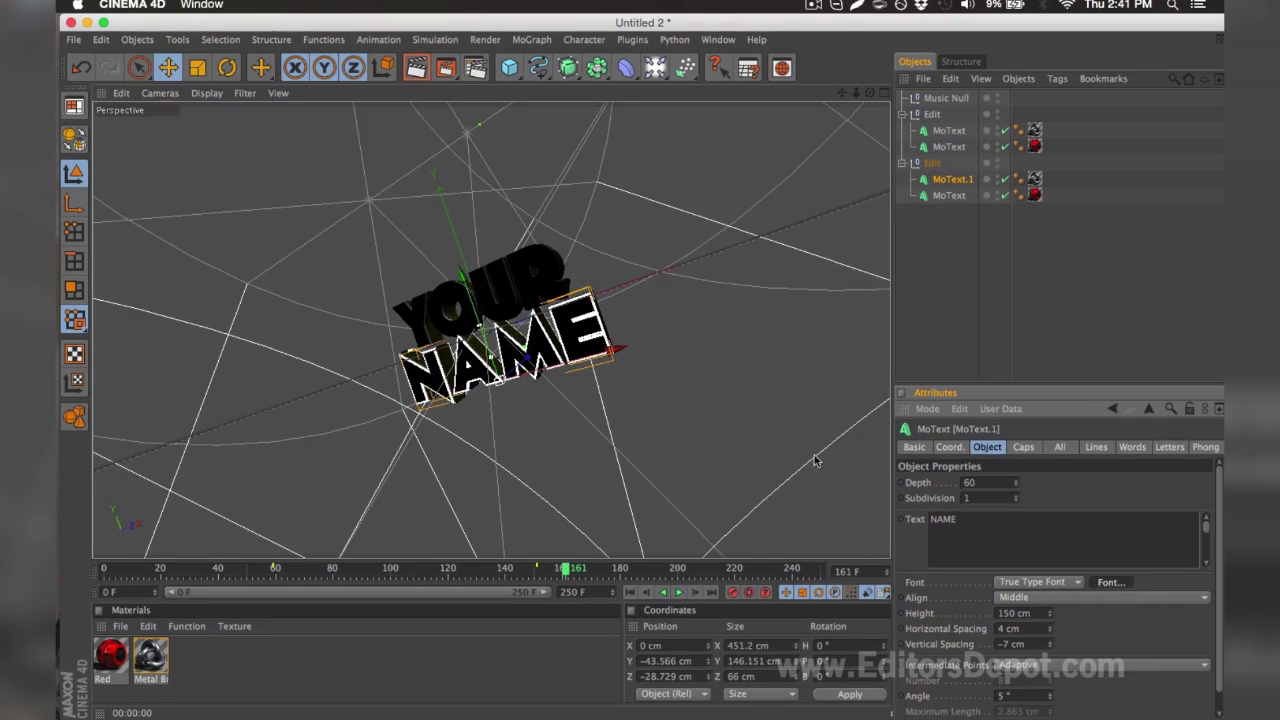
click(379, 106)
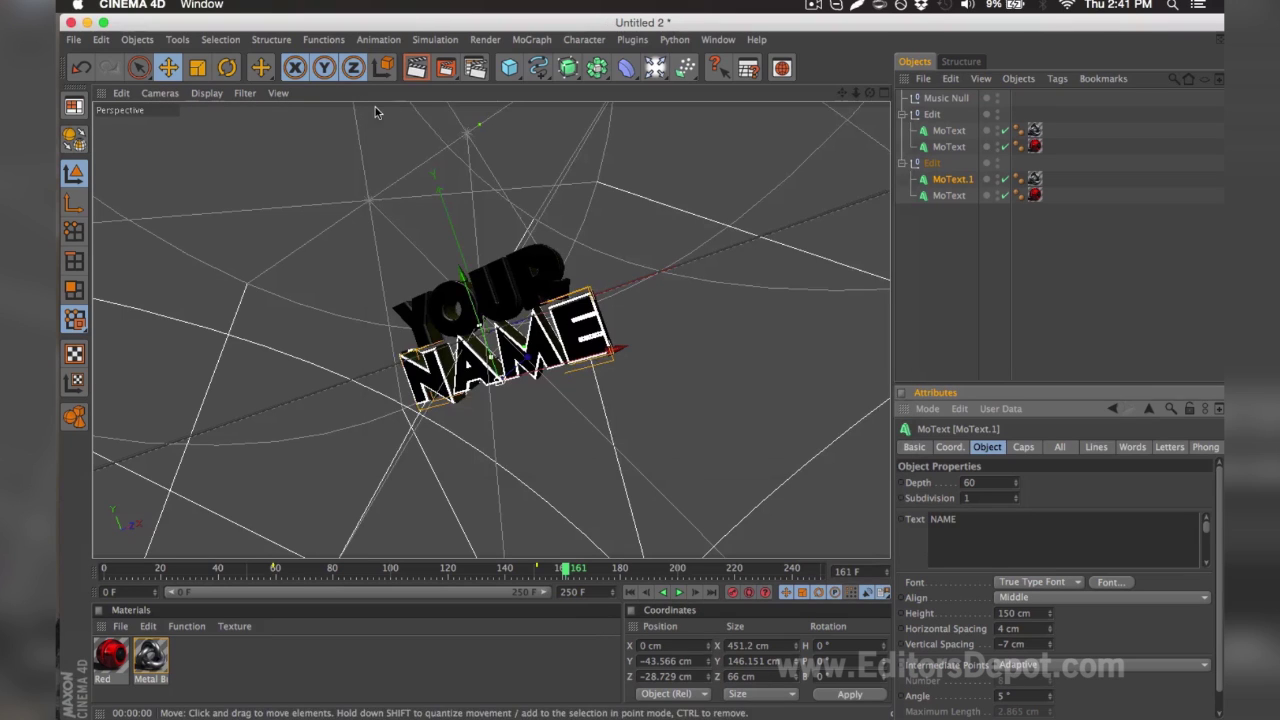
click(943, 328)
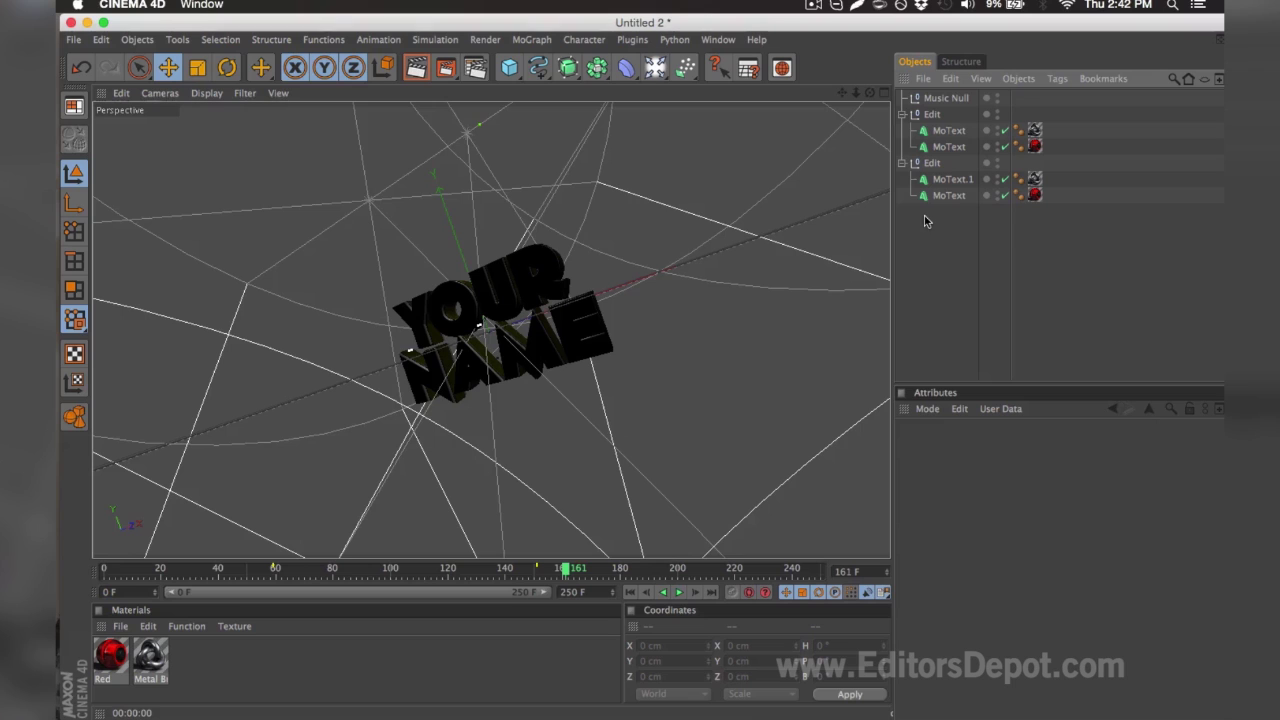
Change the first MoText layer's text from YOUR to EDITORS
click(944, 134)
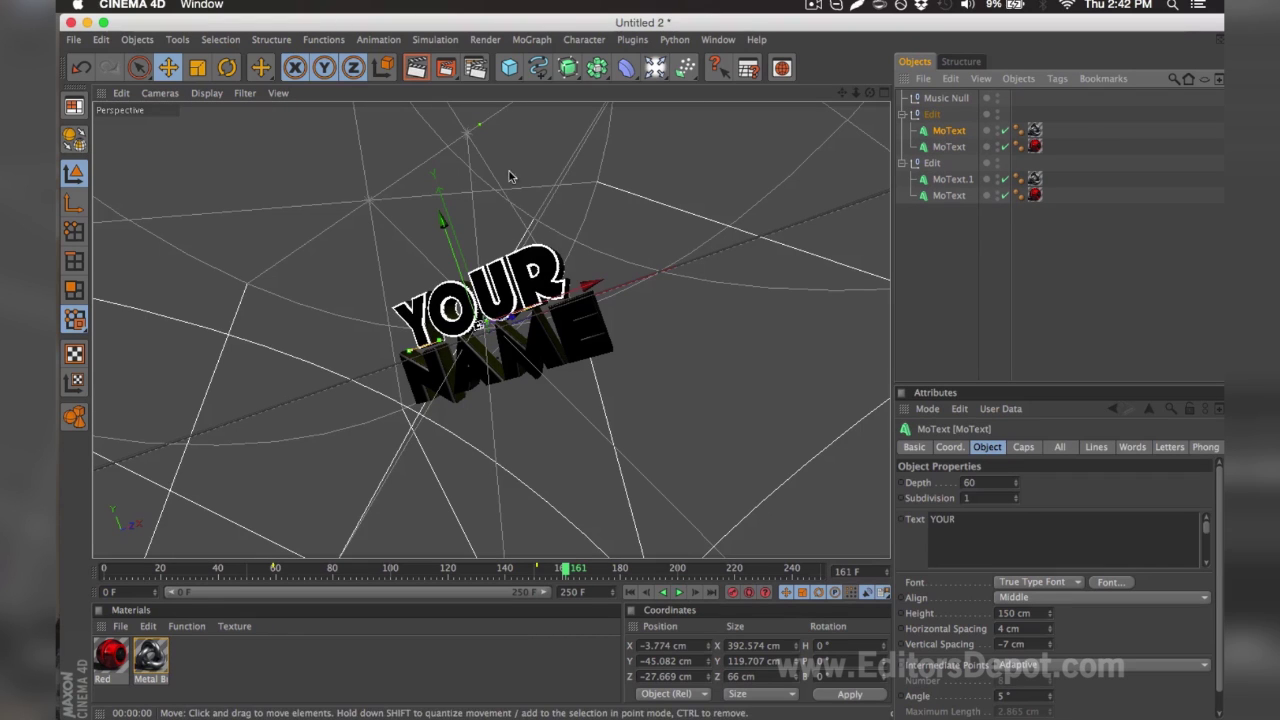
double_click(942, 520)
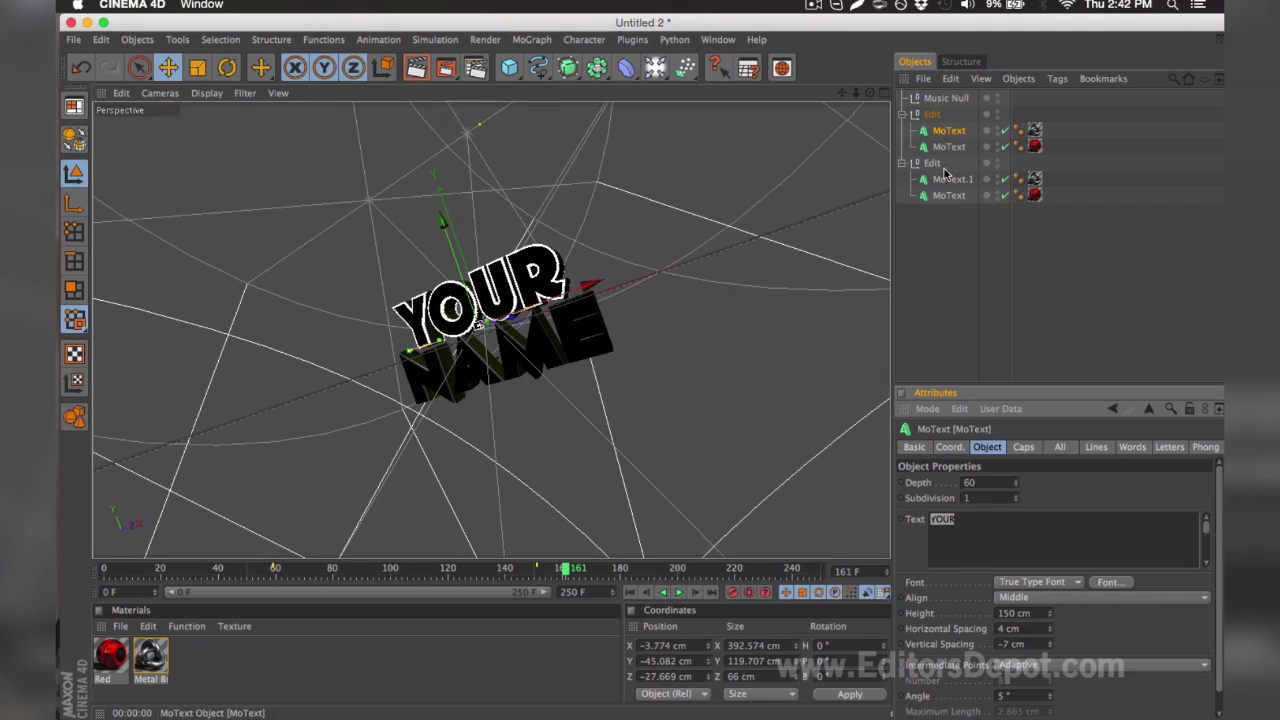
text(EDITORS)
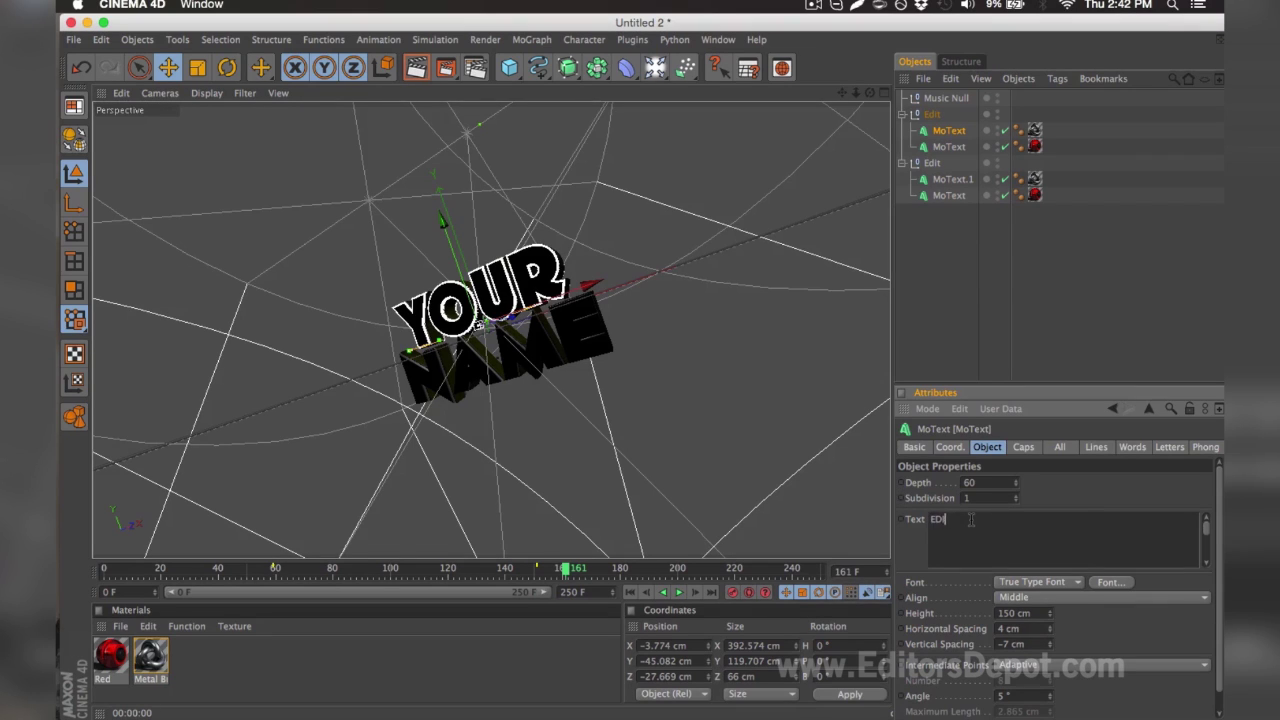
Replace the second YOUR layer's text with ACTION and render a preview of the view
click(948, 146)
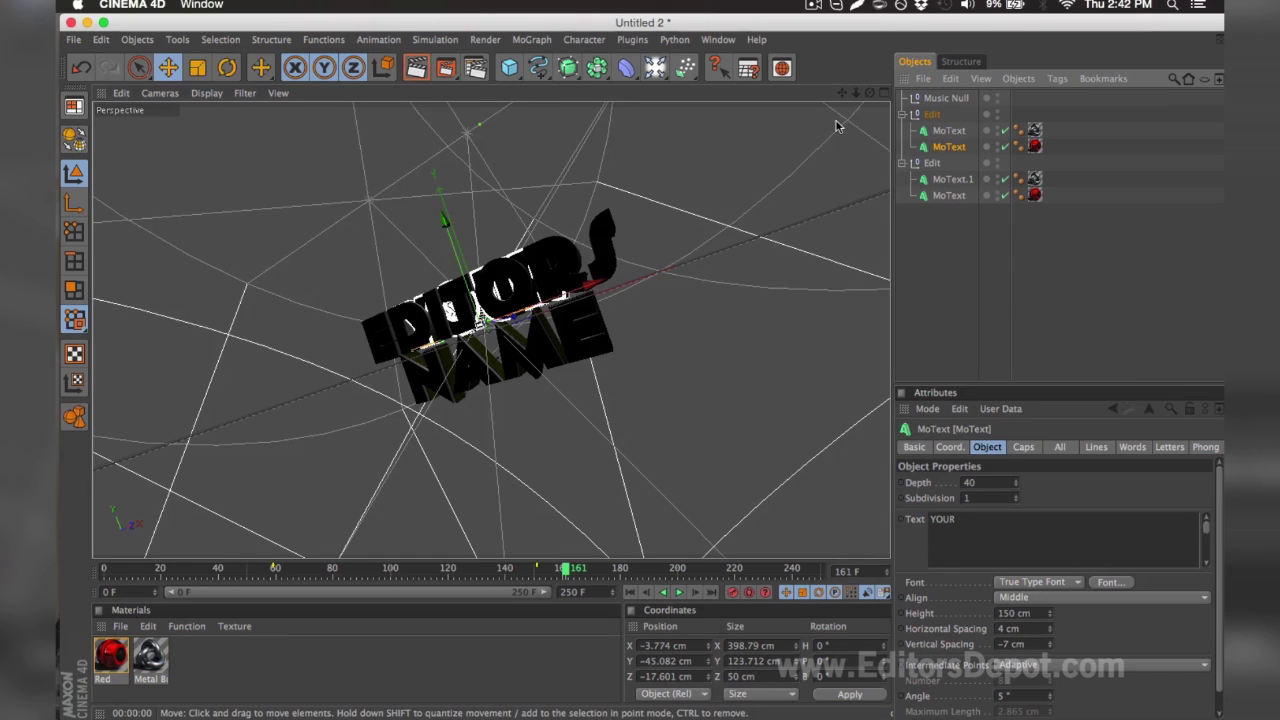
click(988, 527)
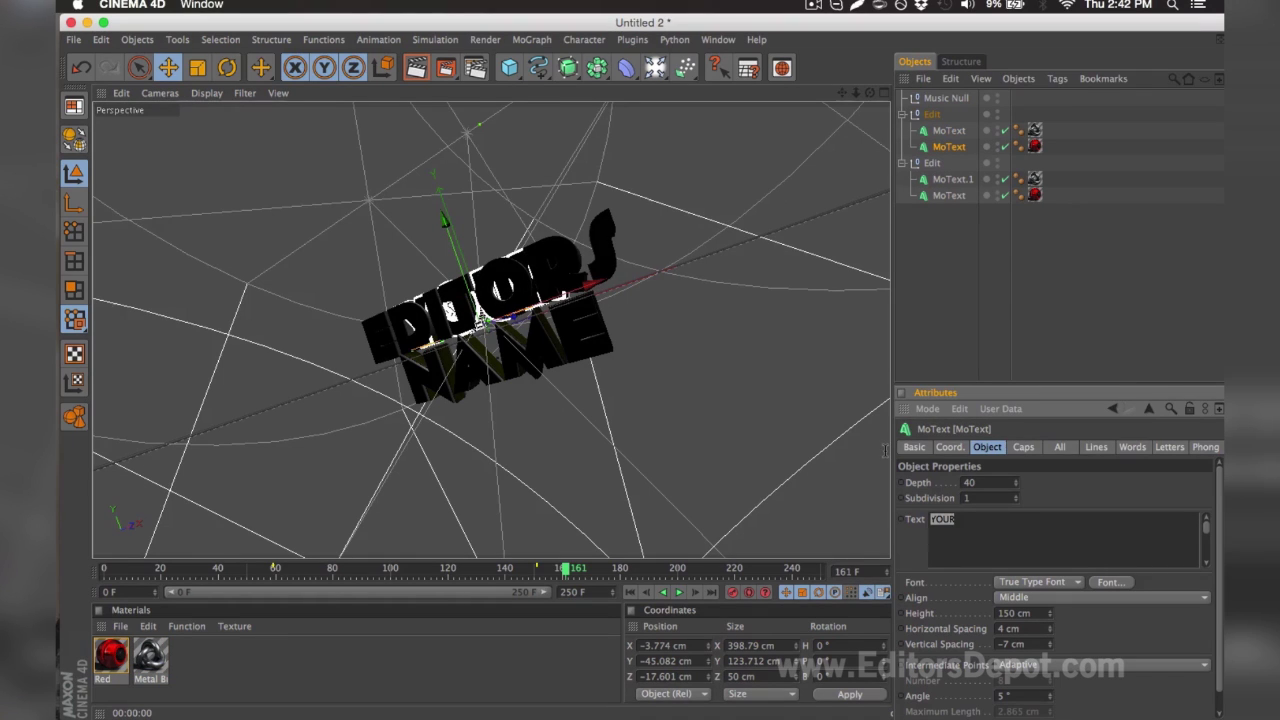
text(ACTION)
click(955, 289)
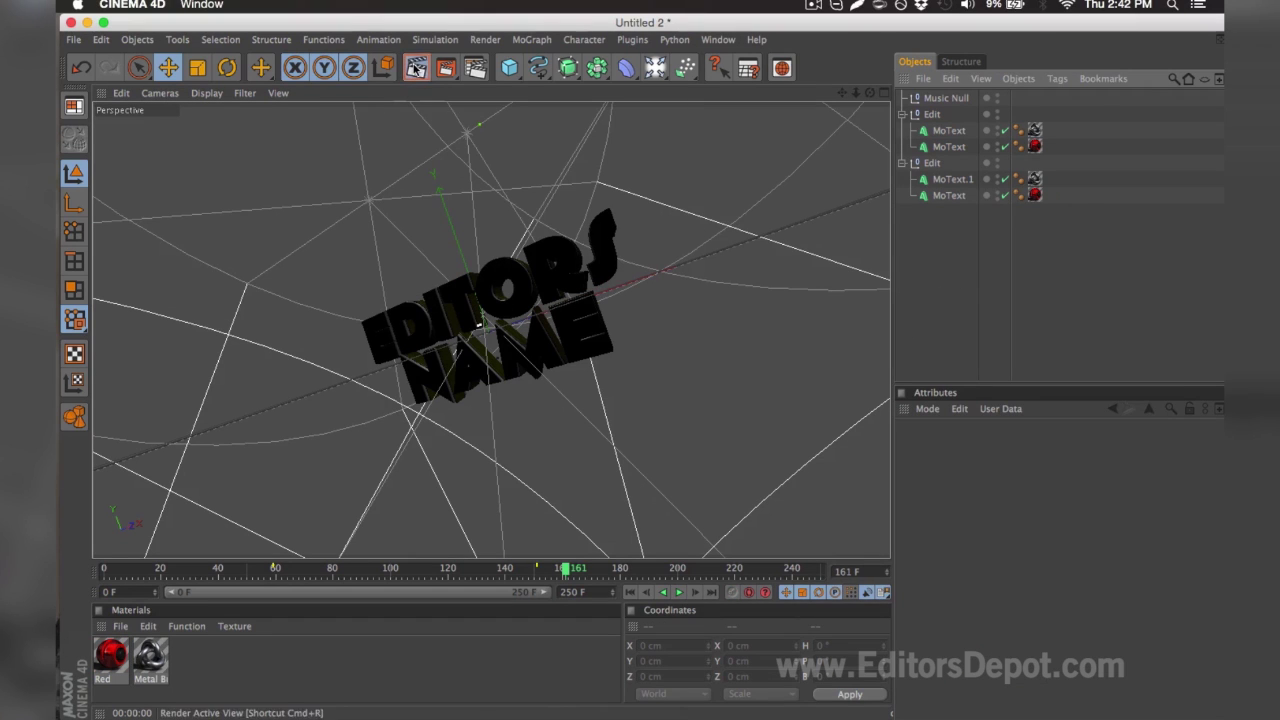
click(416, 67)
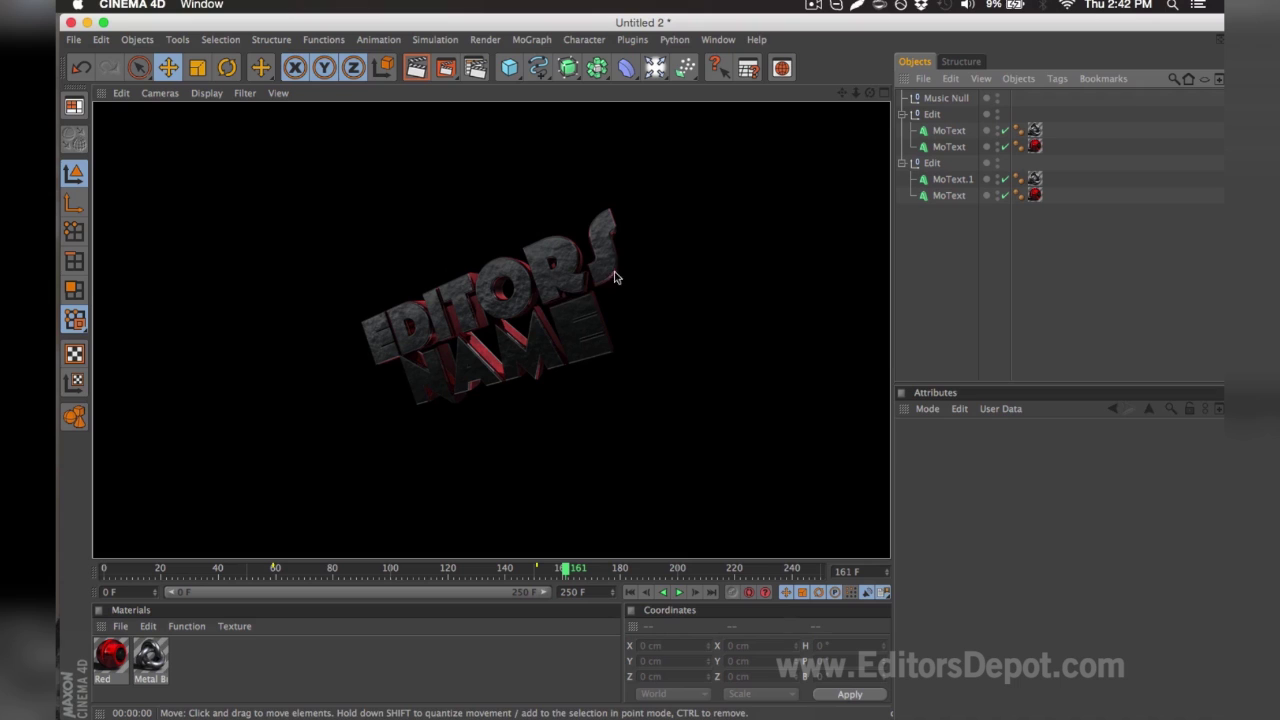
click(953, 179)
Replace NAME with DEPOT in both bottom MoText layers and preview-render 'EDITORS DEPOT'
shift+click(949, 195)
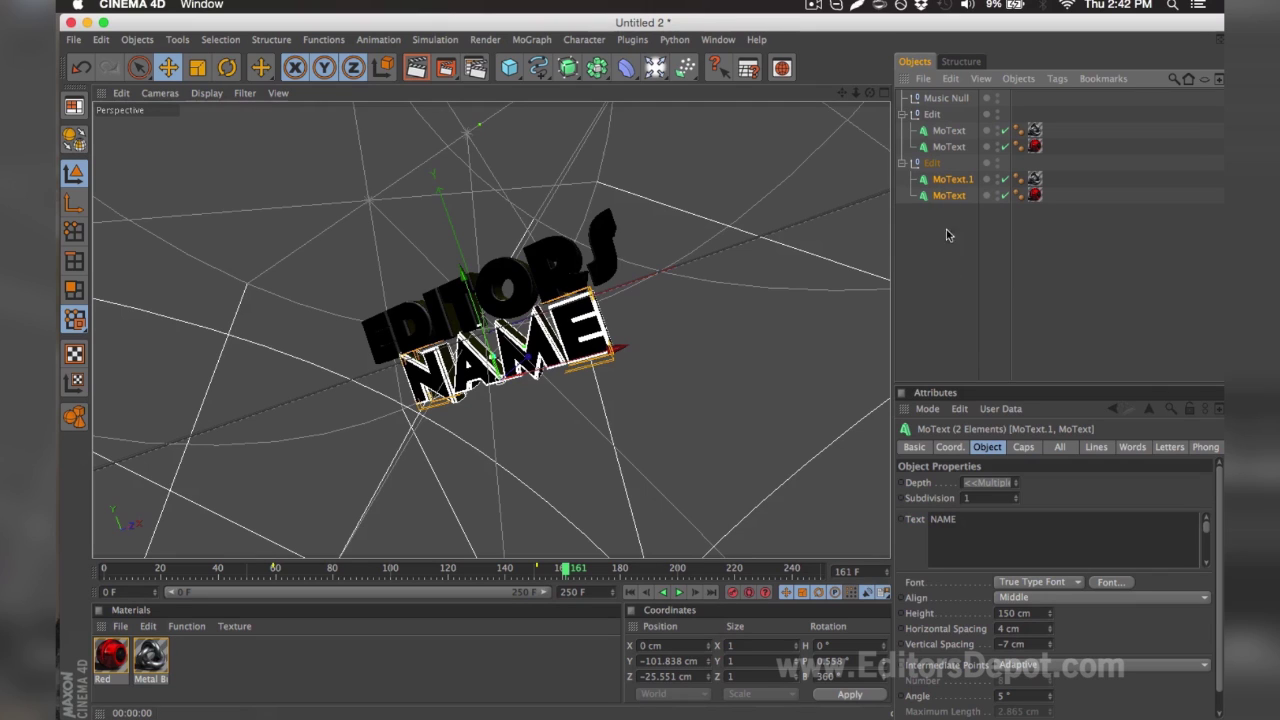
drag(958, 519, 938, 519)
drag(929, 462, 905, 432)
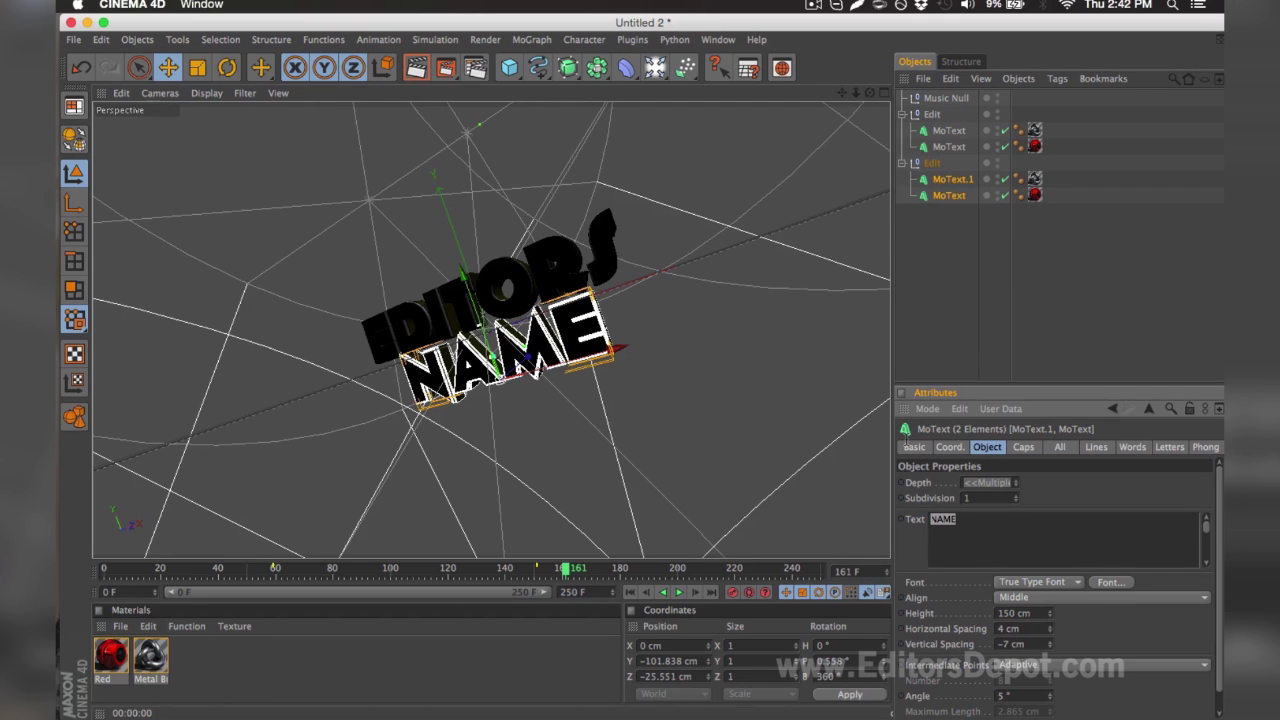
text(DEPOT)
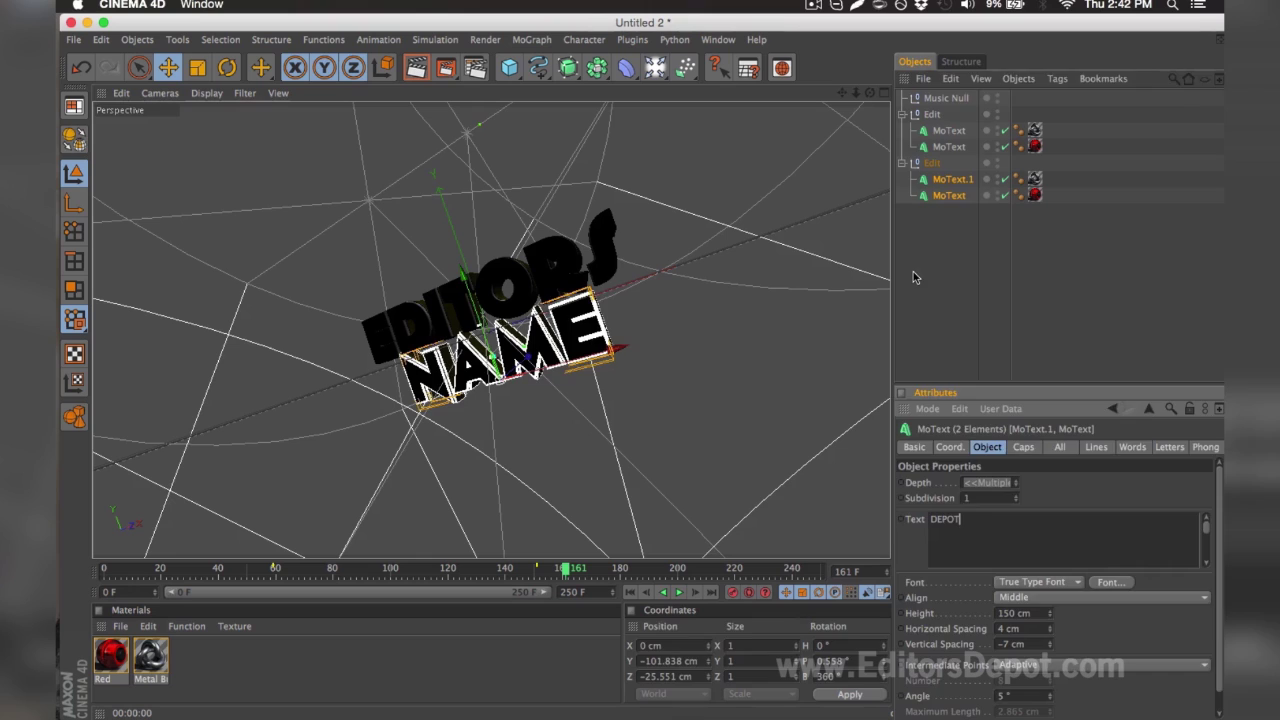
click(913, 272)
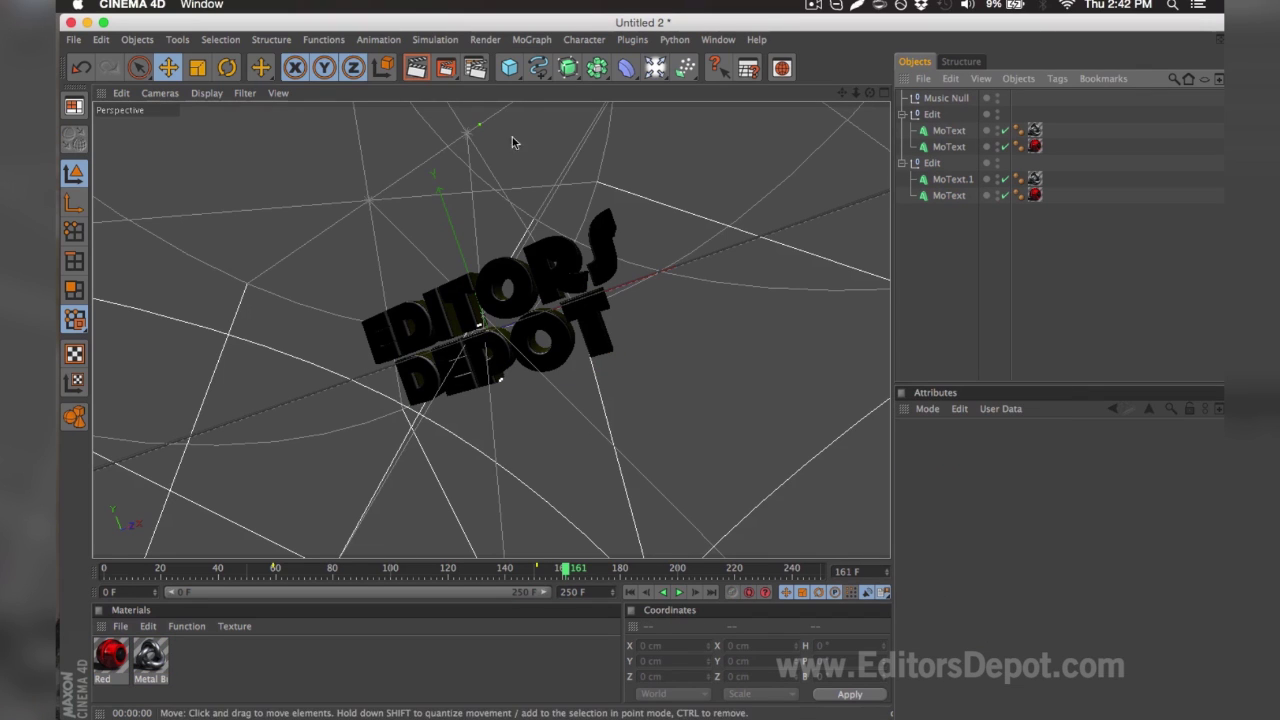
click(416, 67)
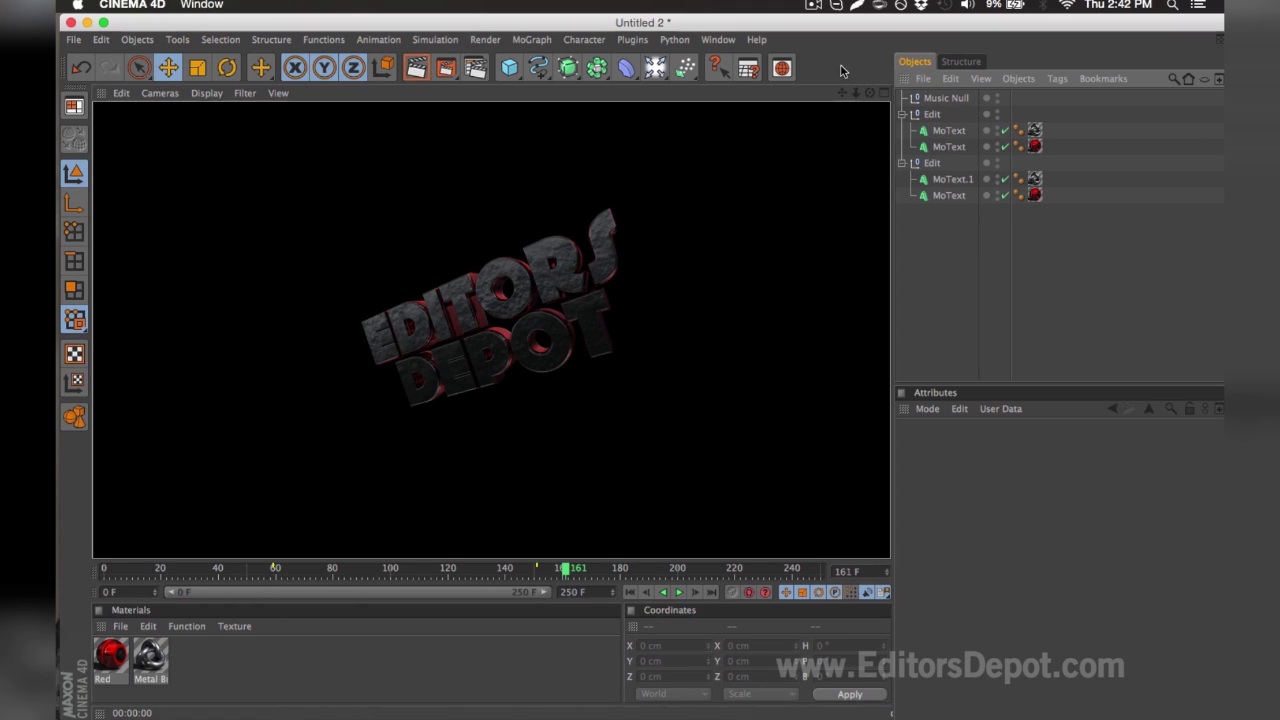
click(605, 190)
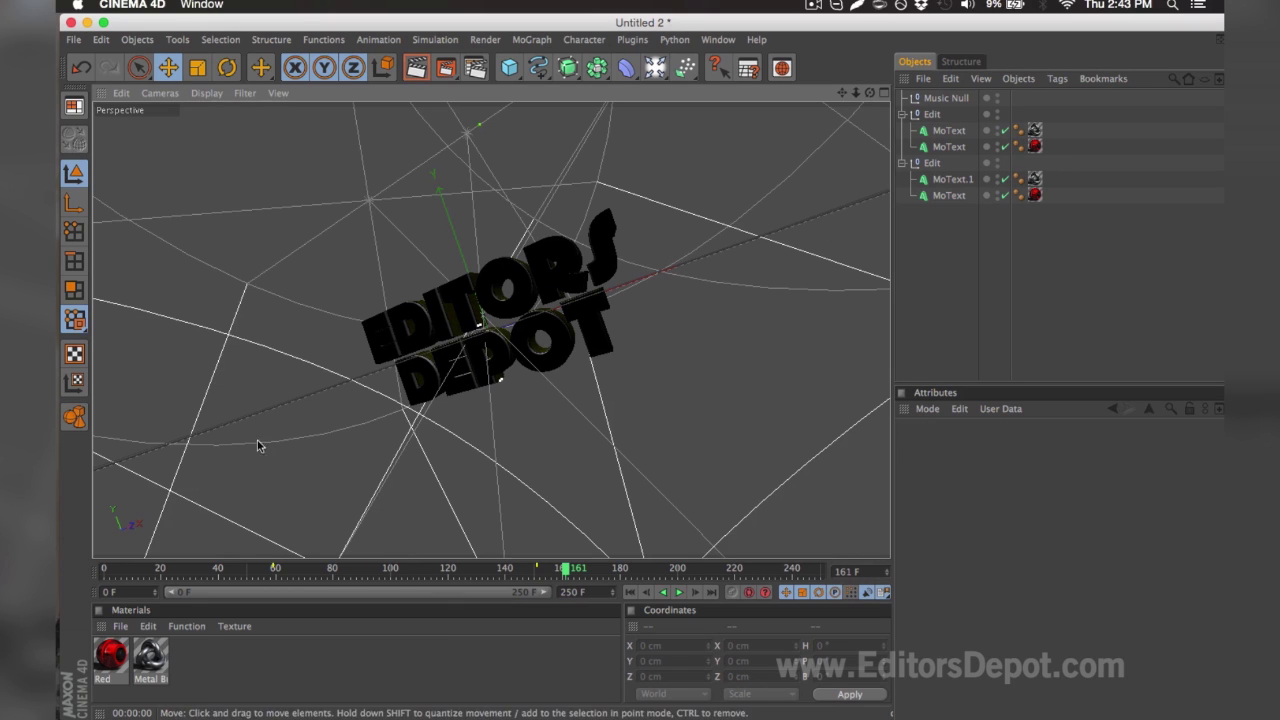
Recolour the Red material to magenta (R 217, G 46, B 210) and close its editor
double_click(112, 660)
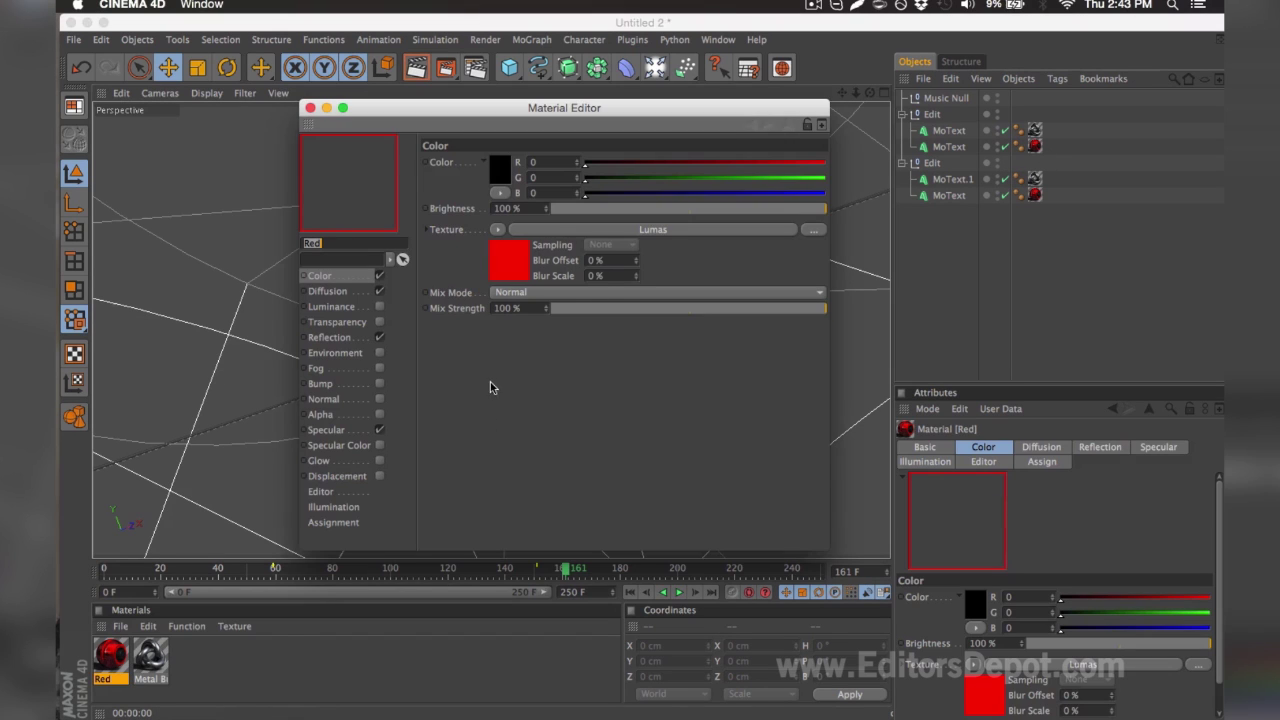
drag(700, 162, 818, 178)
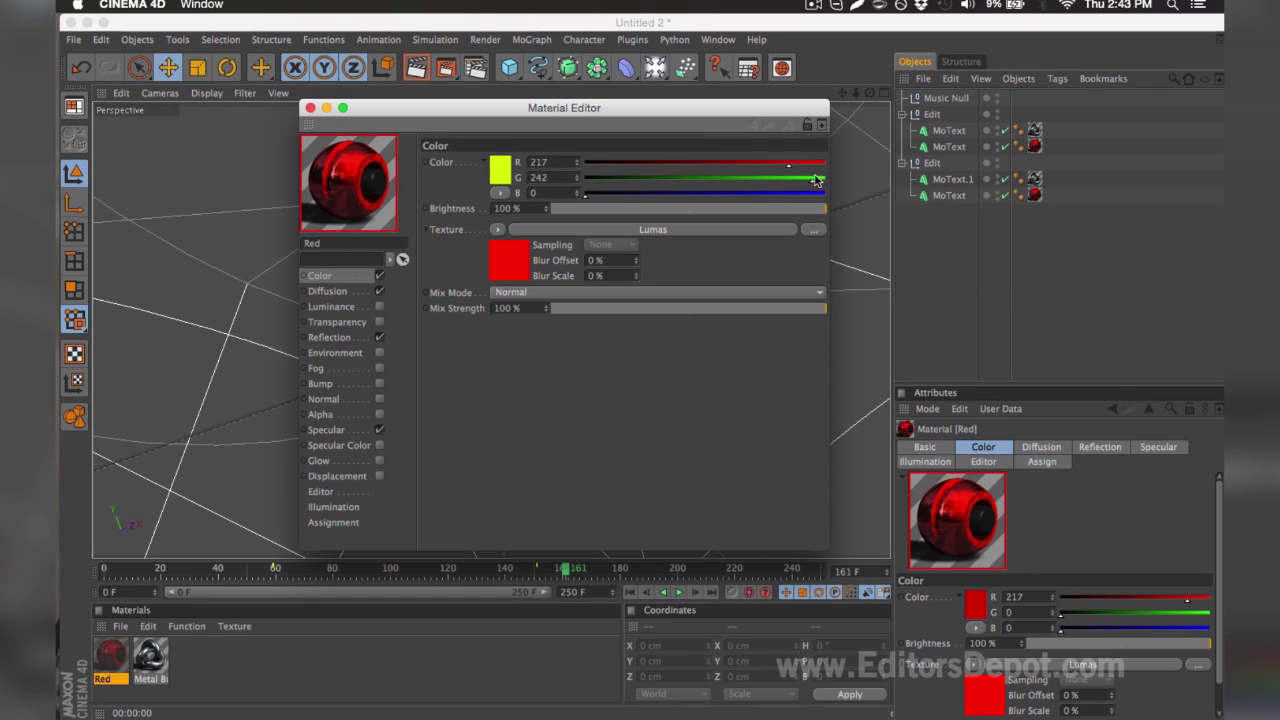
drag(740, 180, 782, 196)
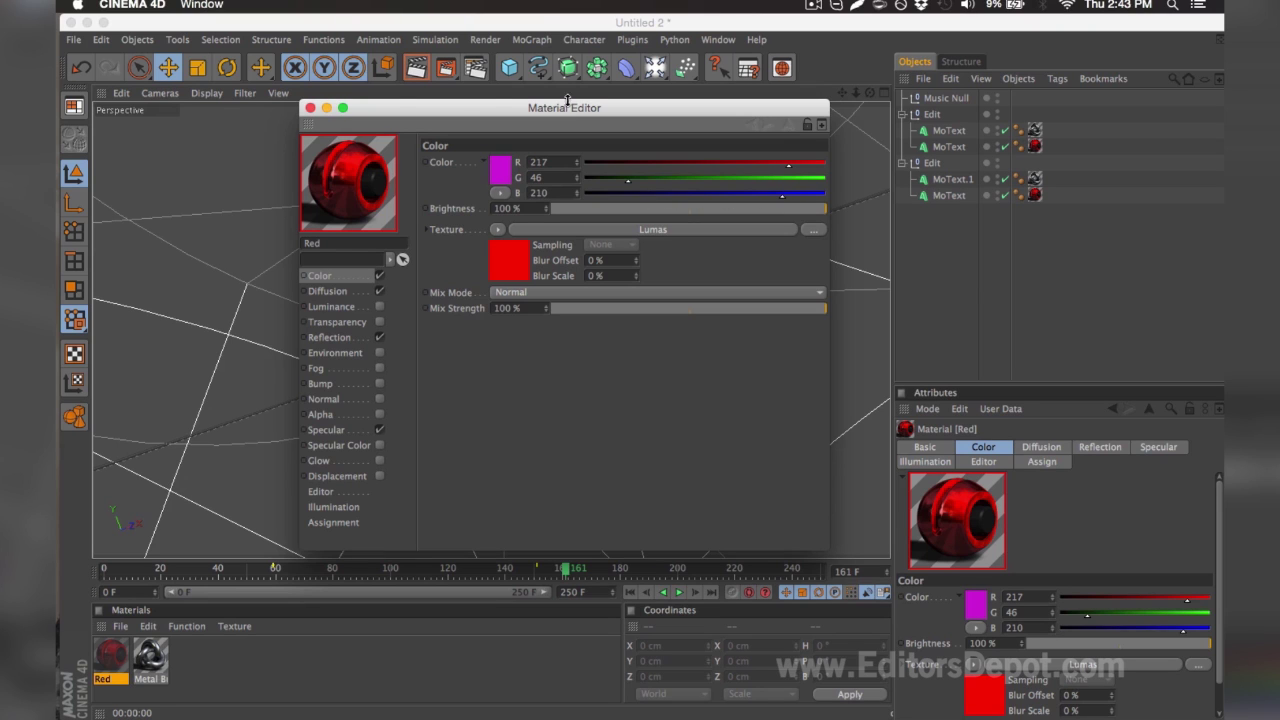
click(310, 107)
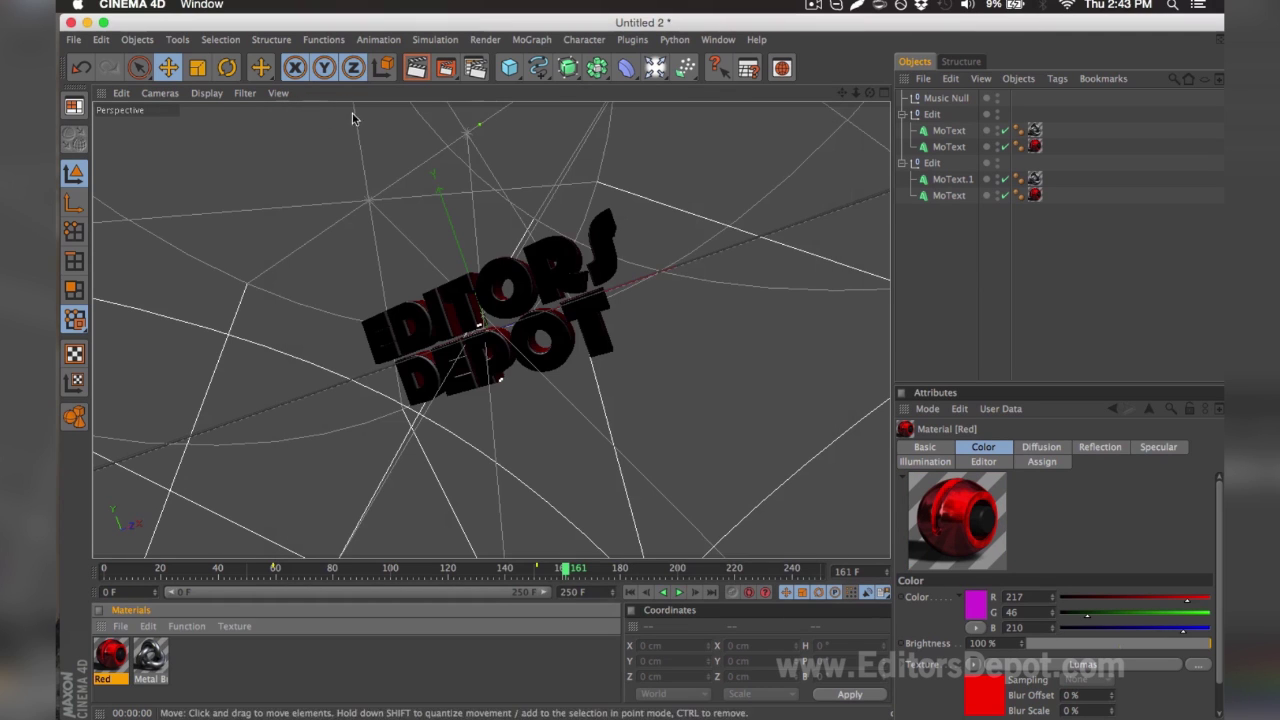
In Render Settings, keep the frame range on All Frames
click(475, 70)
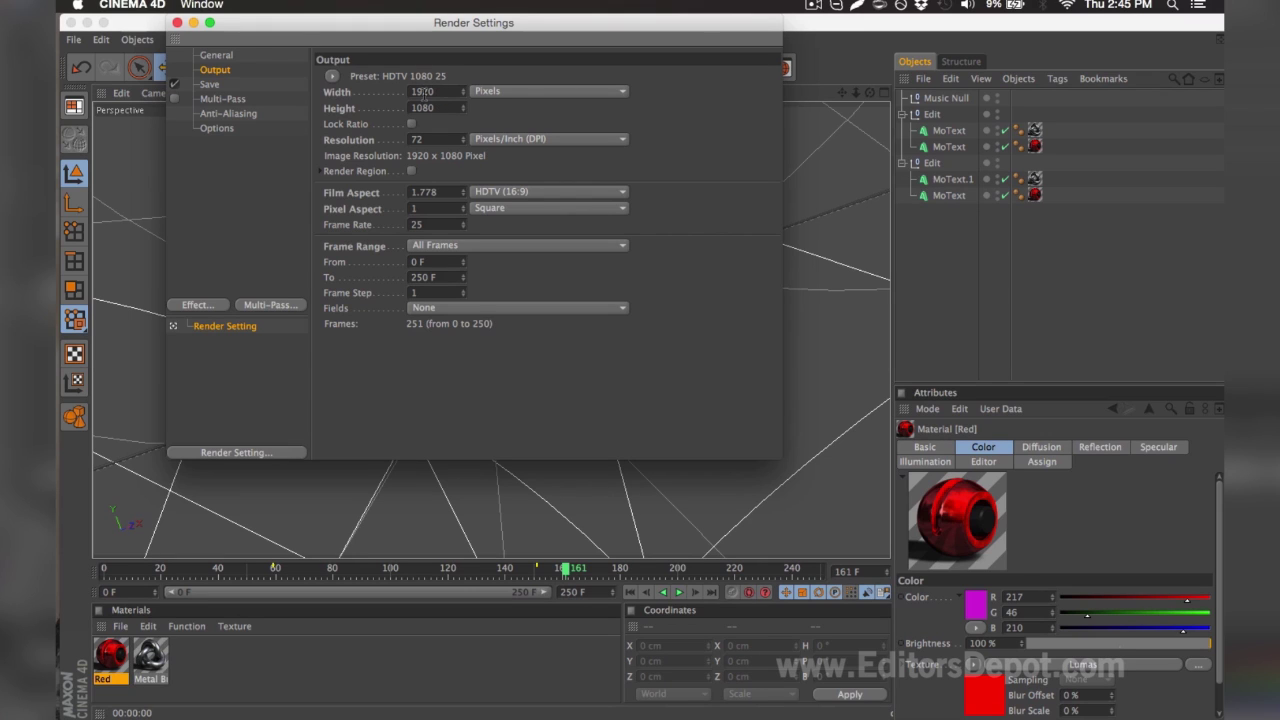
click(431, 246)
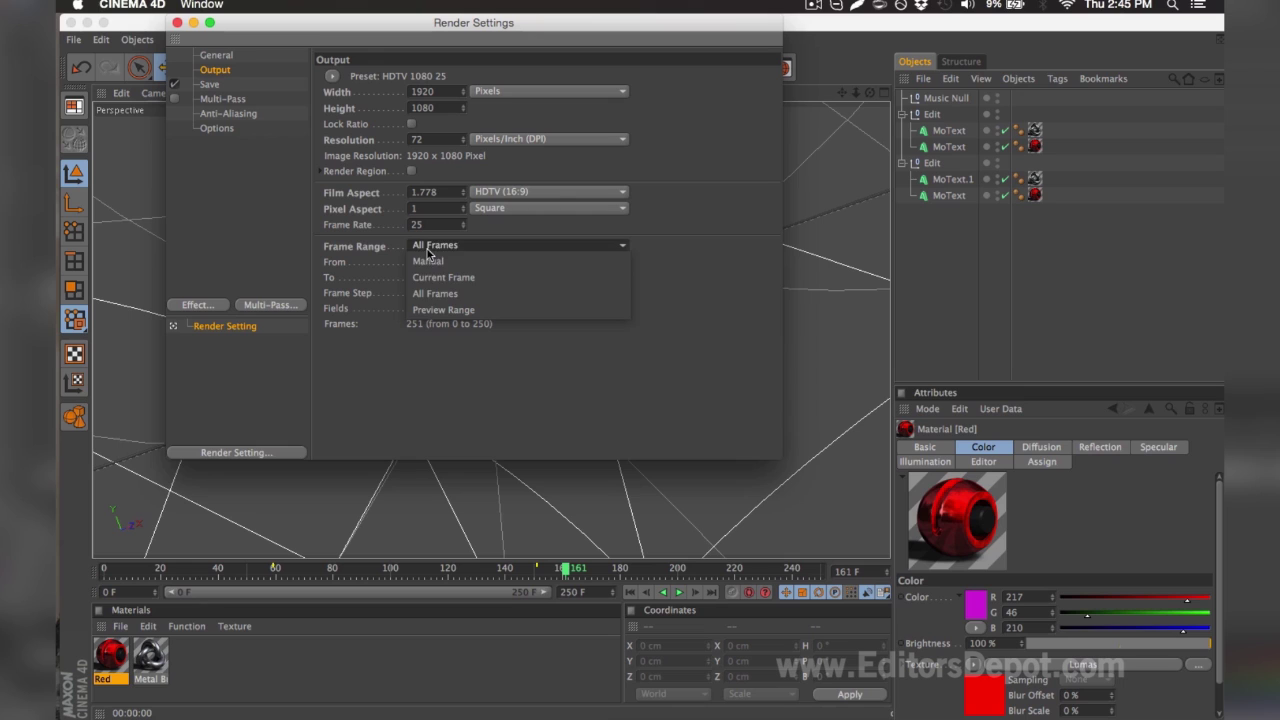
click(428, 294)
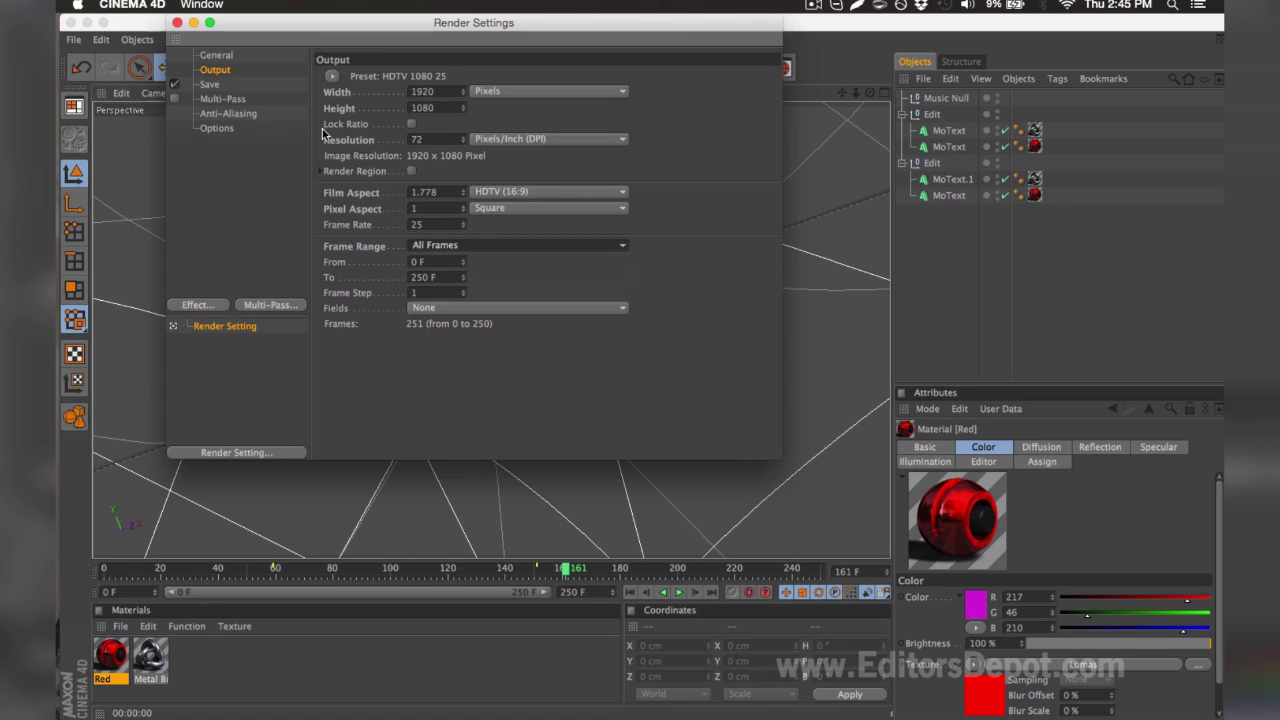
Keep PNG as the save format and set the output file to 'render' in TEMPLATE RENDER
click(254, 84)
click(441, 126)
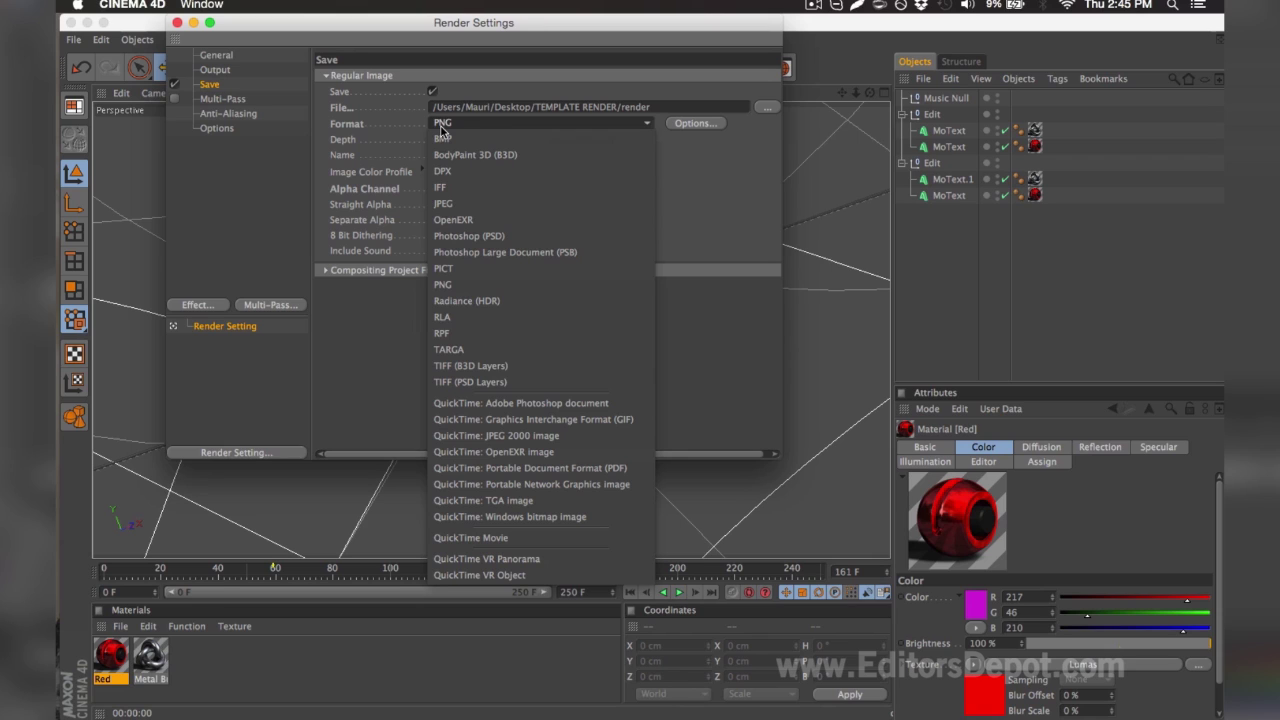
click(441, 127)
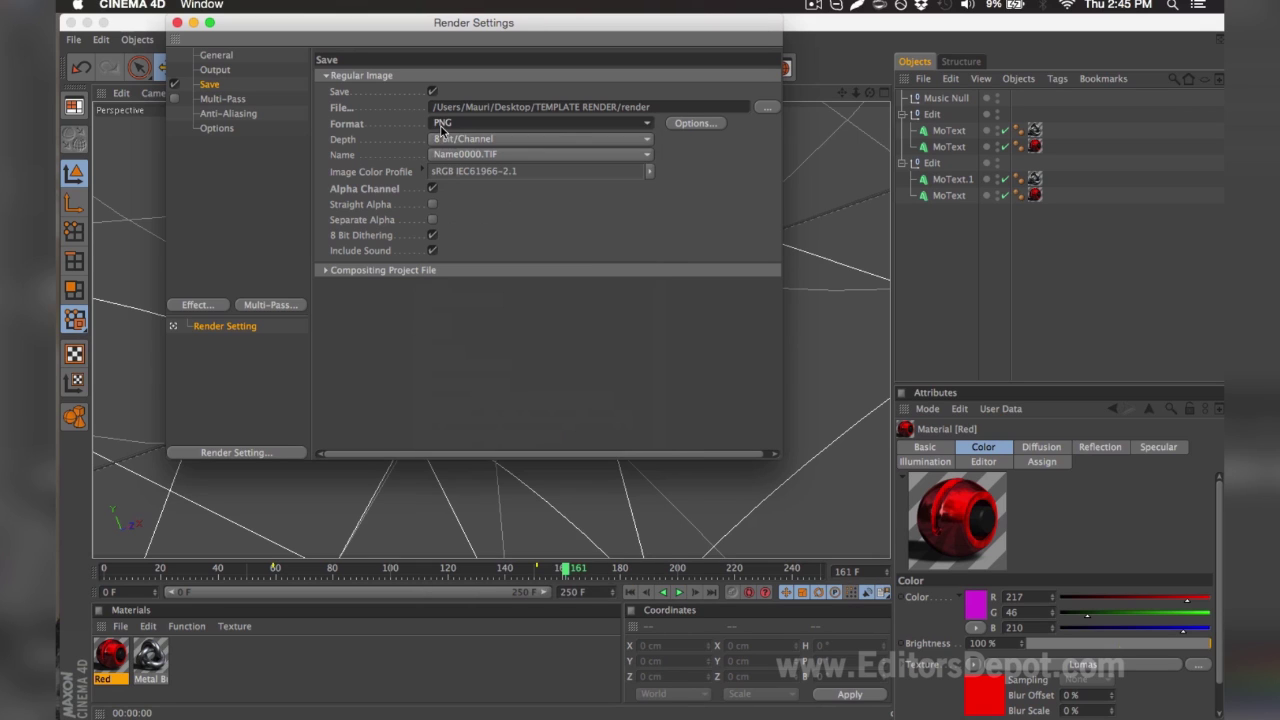
click(766, 106)
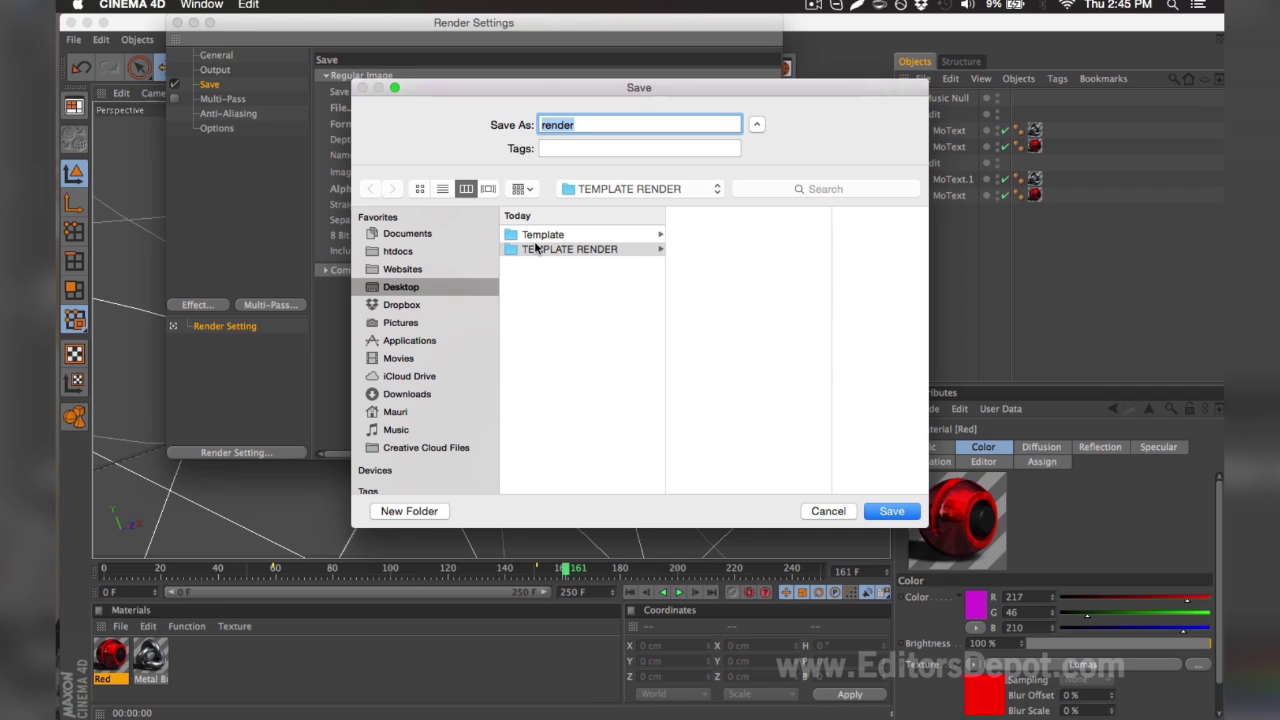
click(578, 124)
drag(578, 124, 541, 125)
click(577, 124)
key(Return)
Render to the Picture Viewer, then open Template V8.0.aep in After Effects, accepting conversion
click(177, 23)
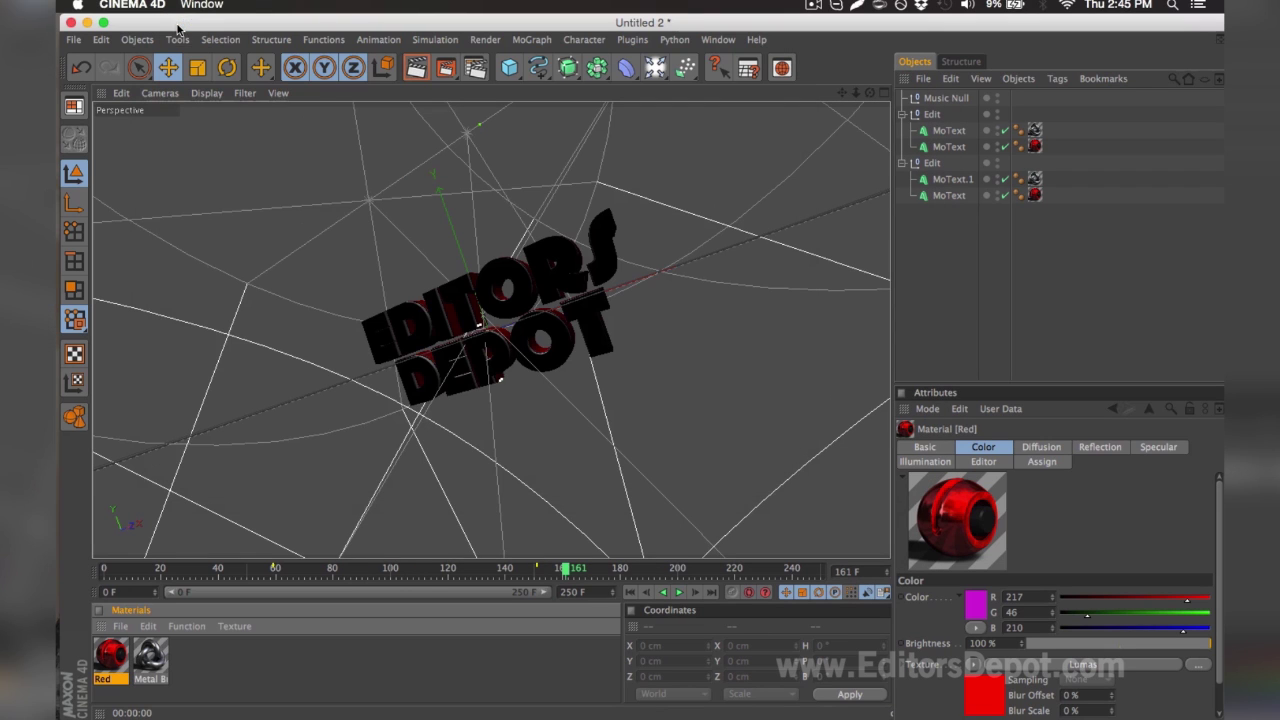
click(446, 69)
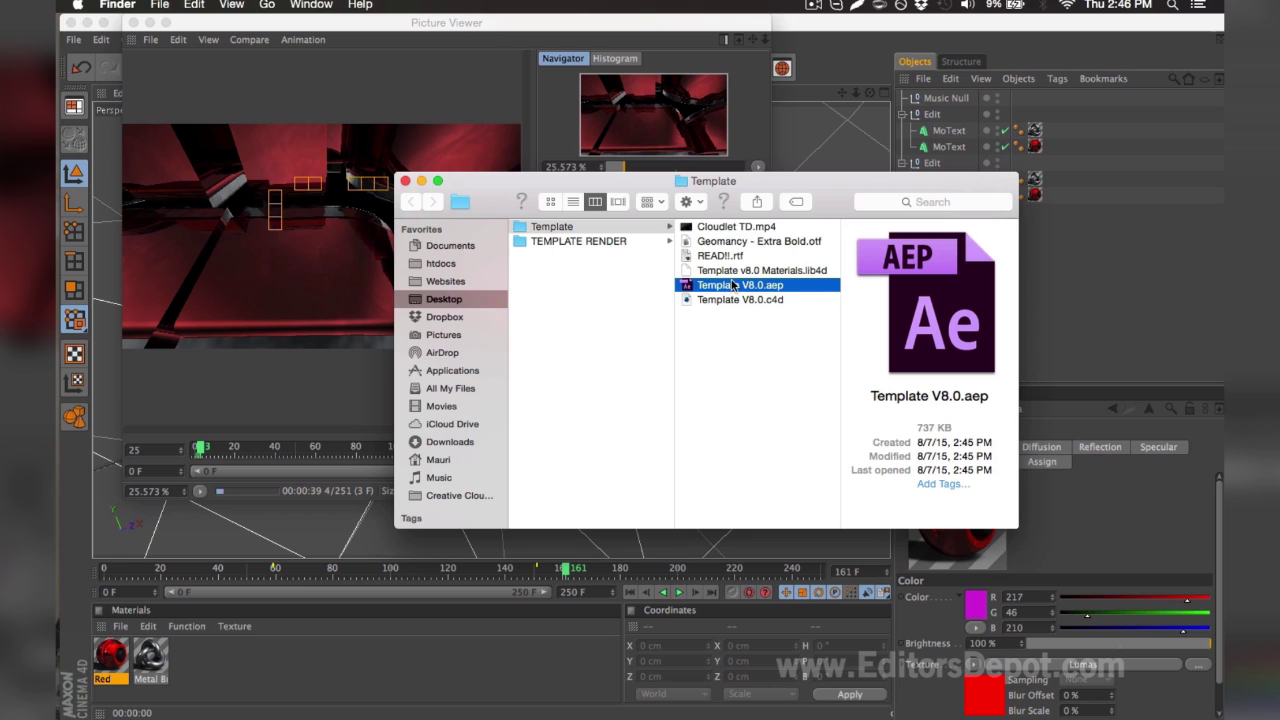
double_click(733, 285)
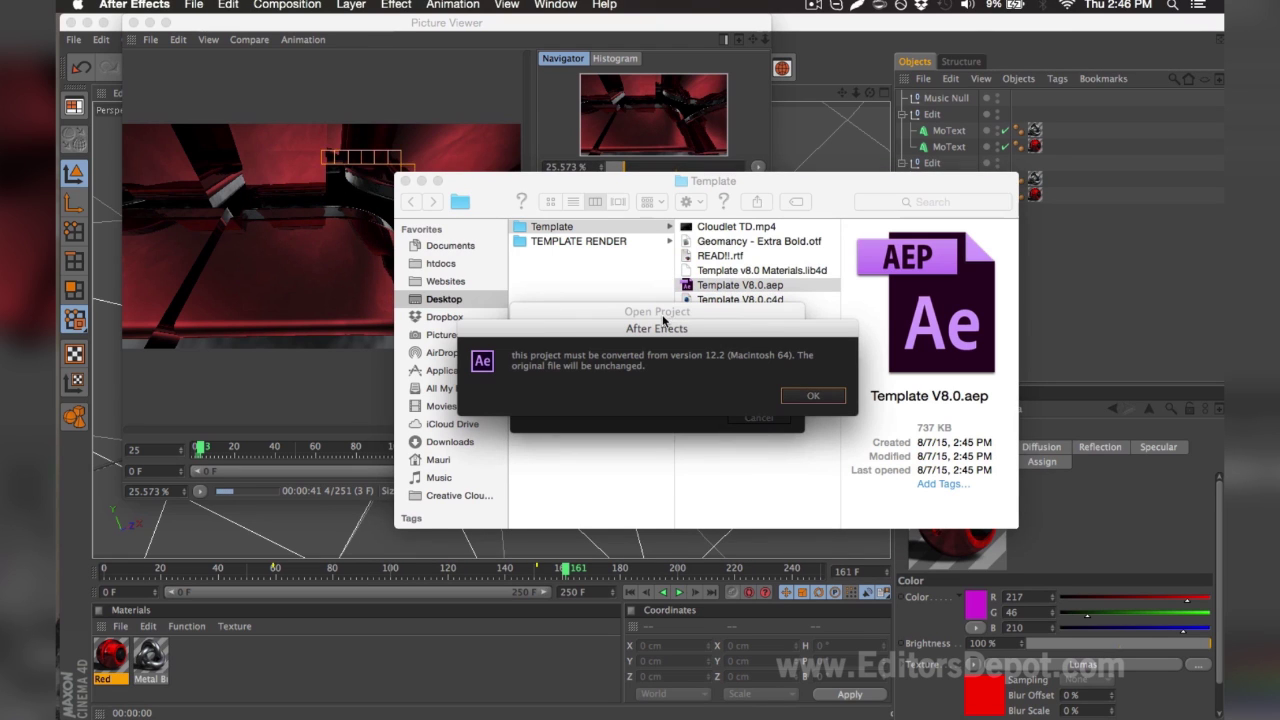
click(800, 396)
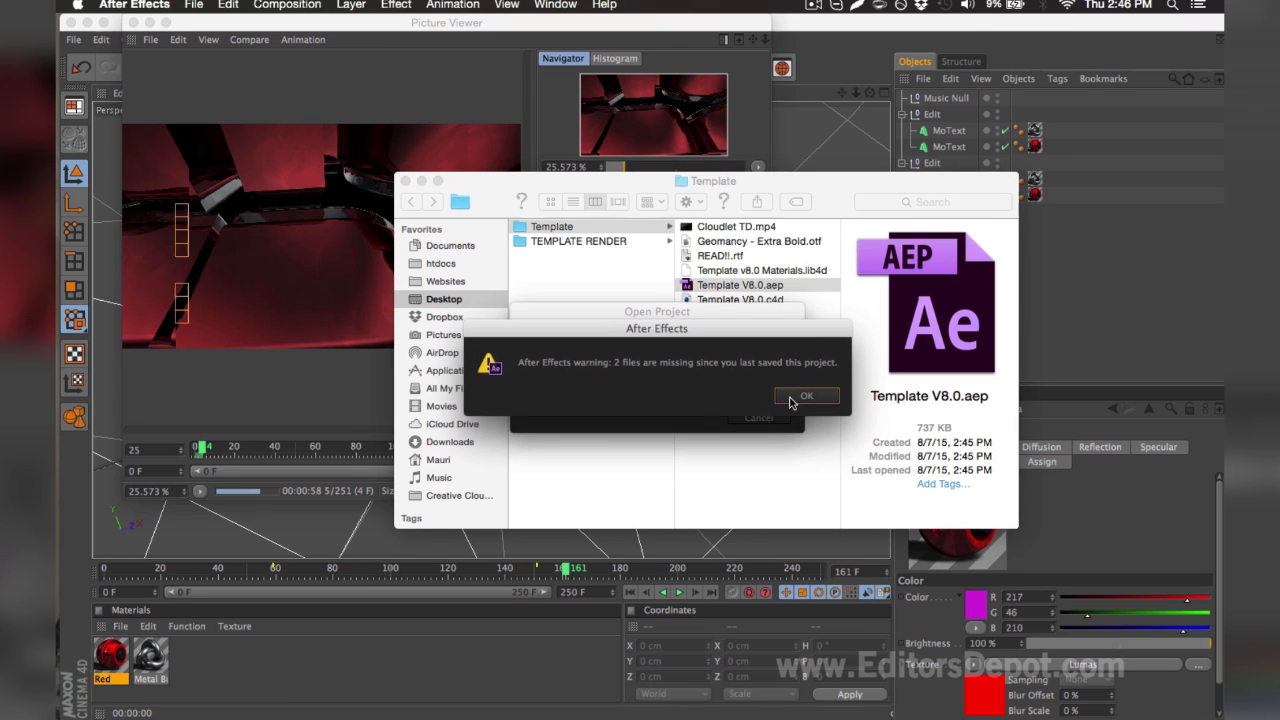
Dismiss the missing-files warning and browse the Template folder for a replacement for the Dudeman mp3, then cancel
click(790, 397)
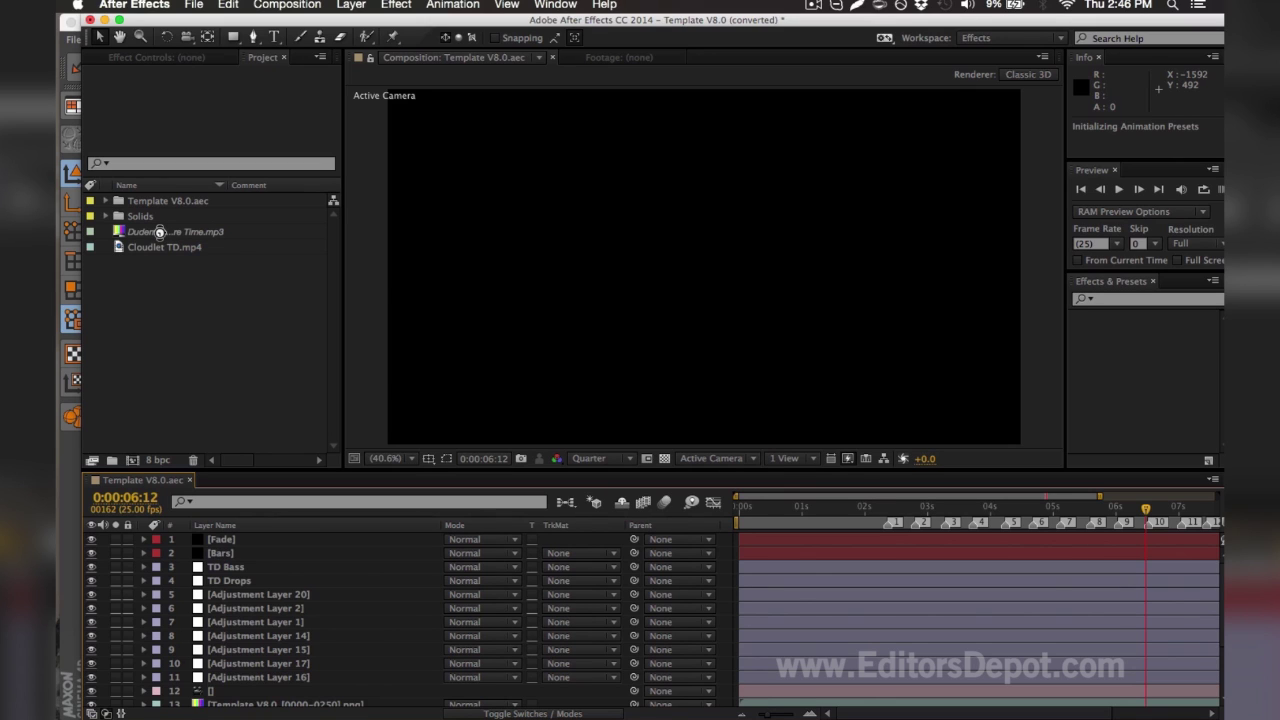
click(142, 234)
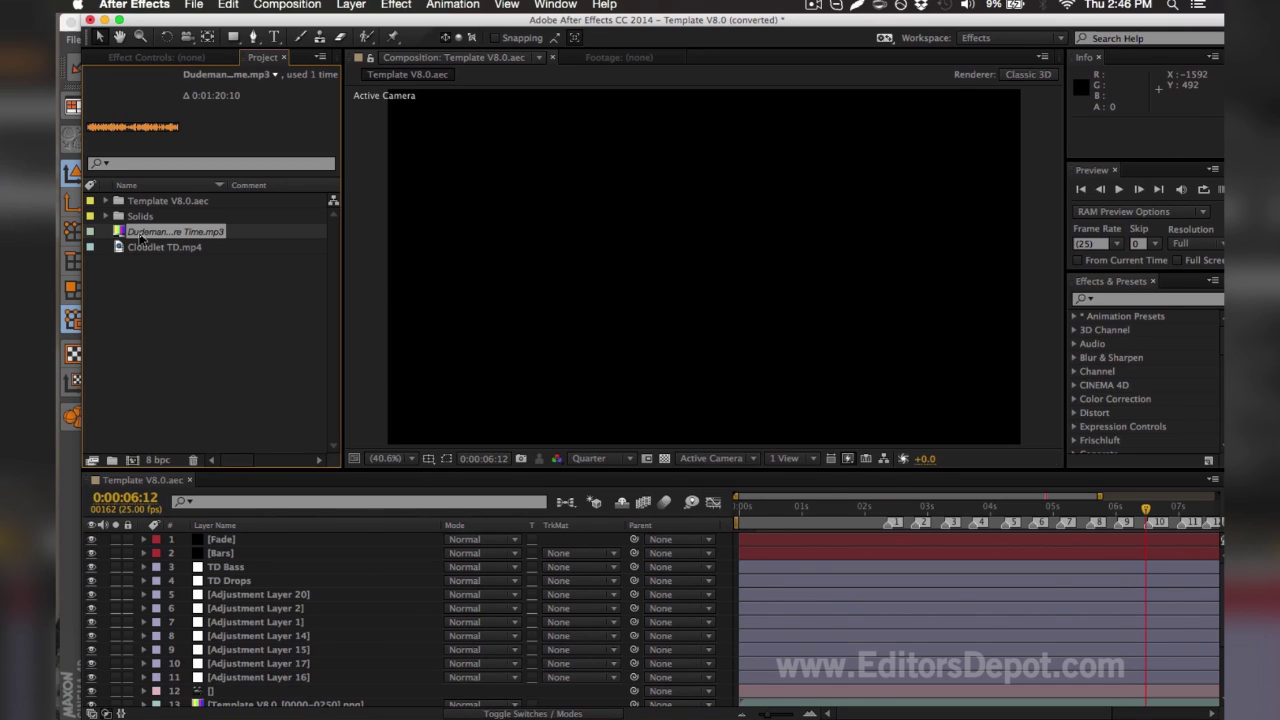
double_click(140, 235)
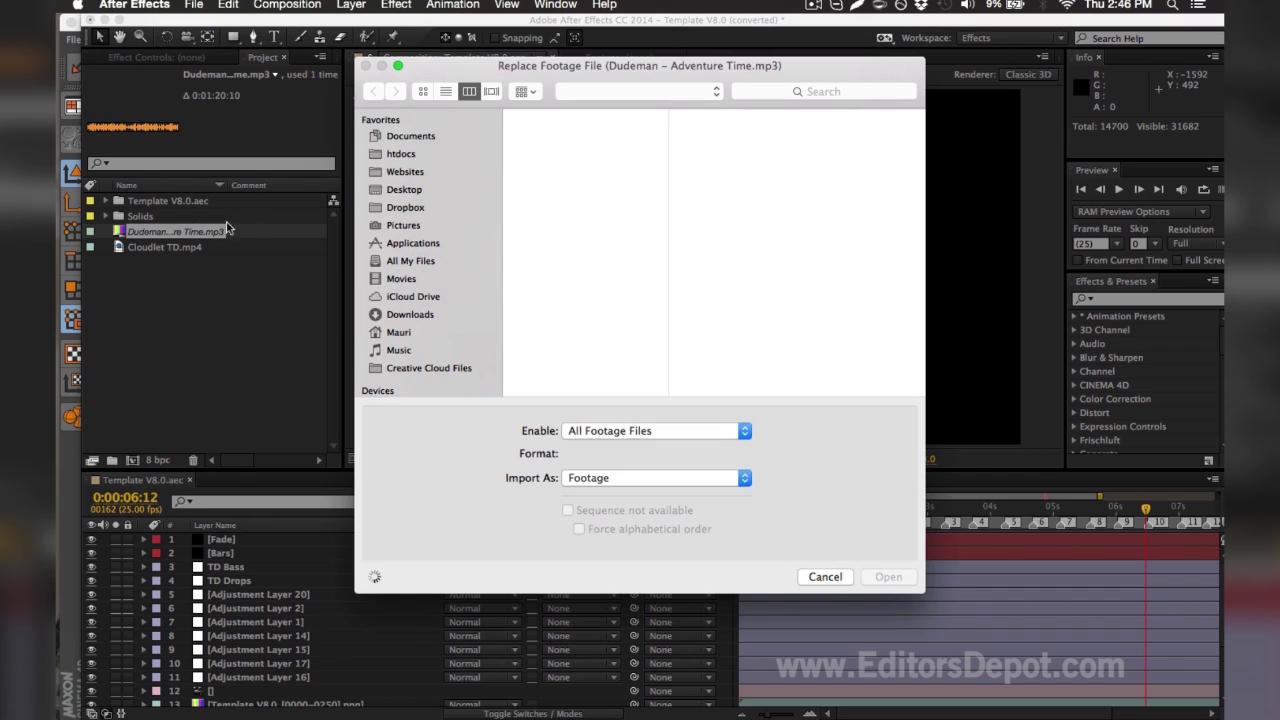
click(368, 192)
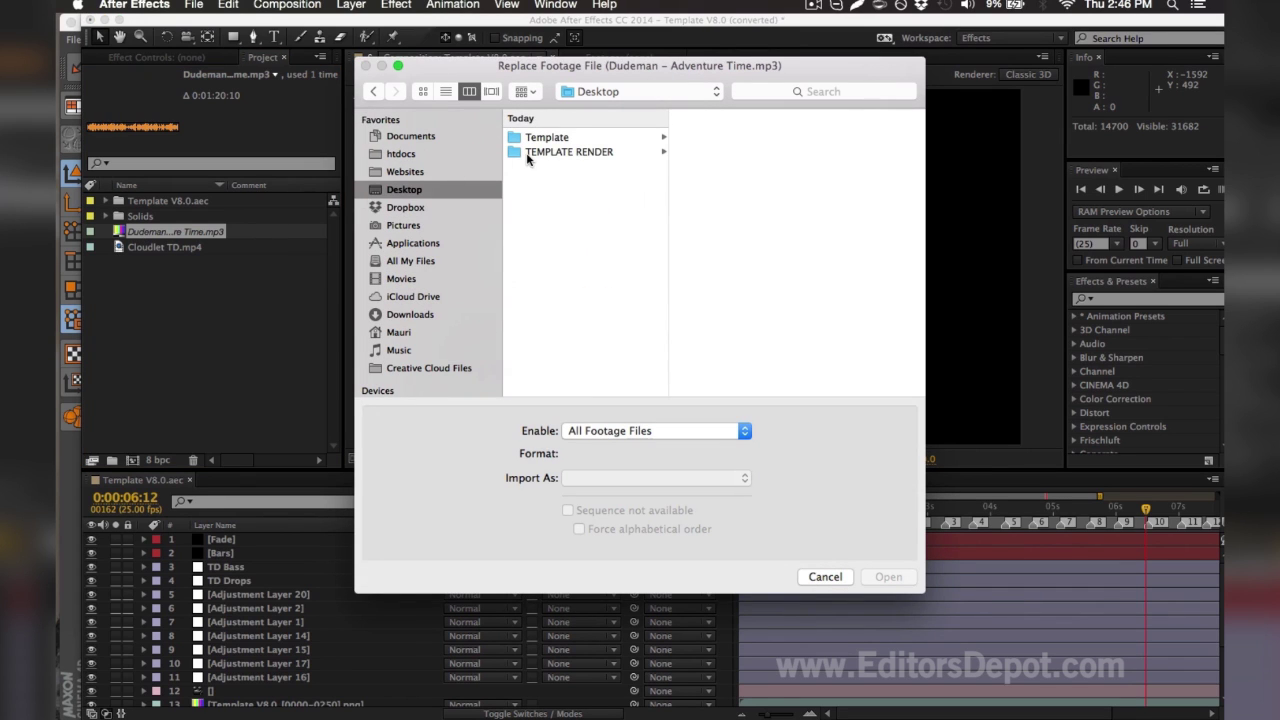
click(527, 140)
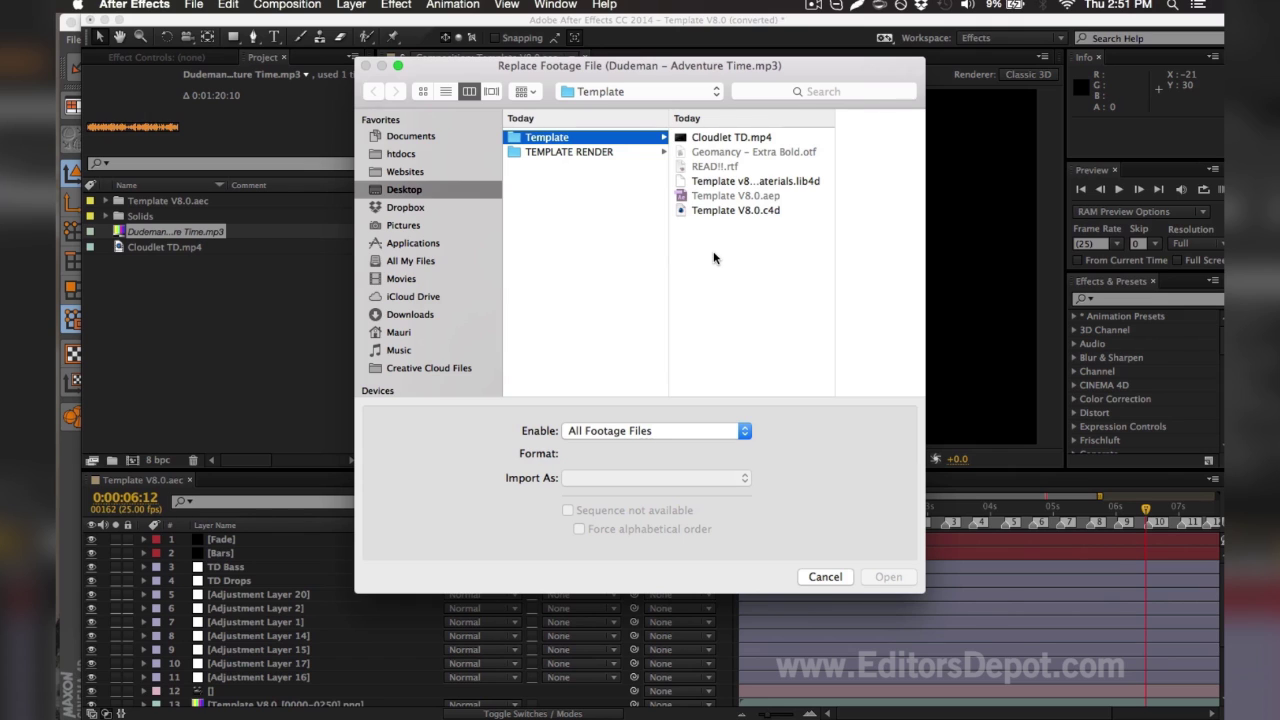
key(Escape)
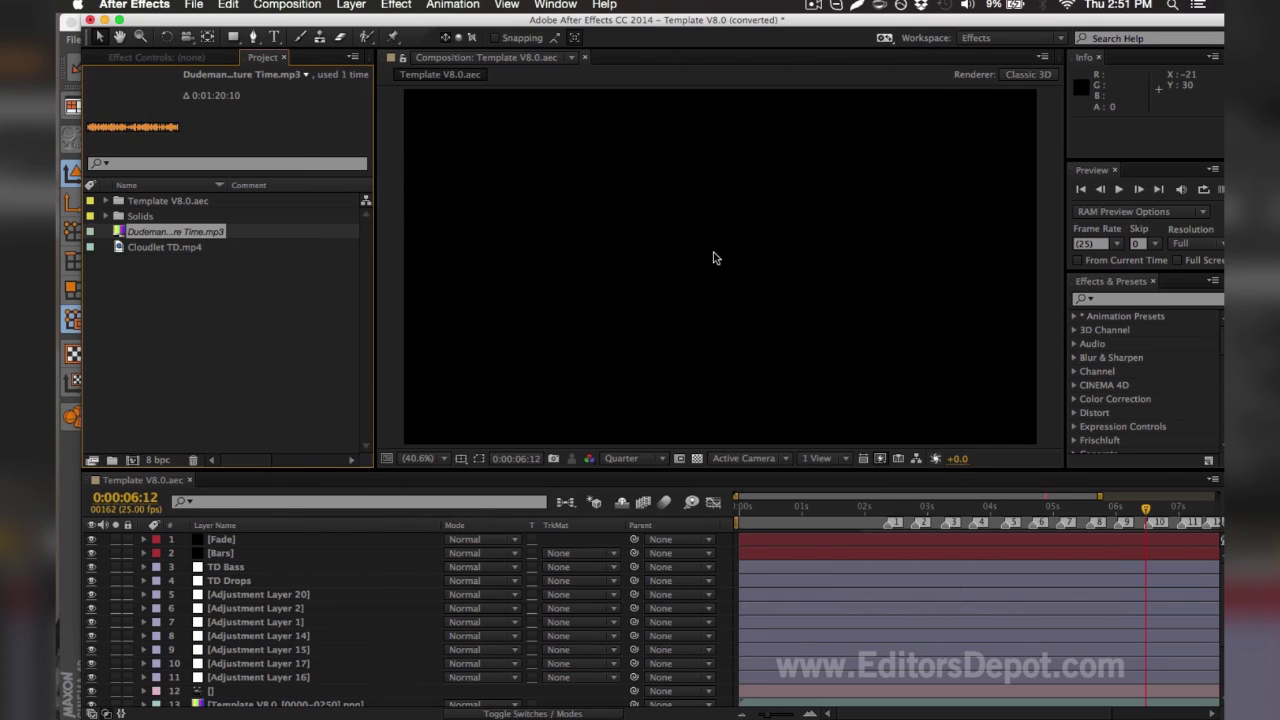
Try renaming the Dudeman – Adventure Time.mp3 item, keep its name, and reselect it
right_click(226, 236)
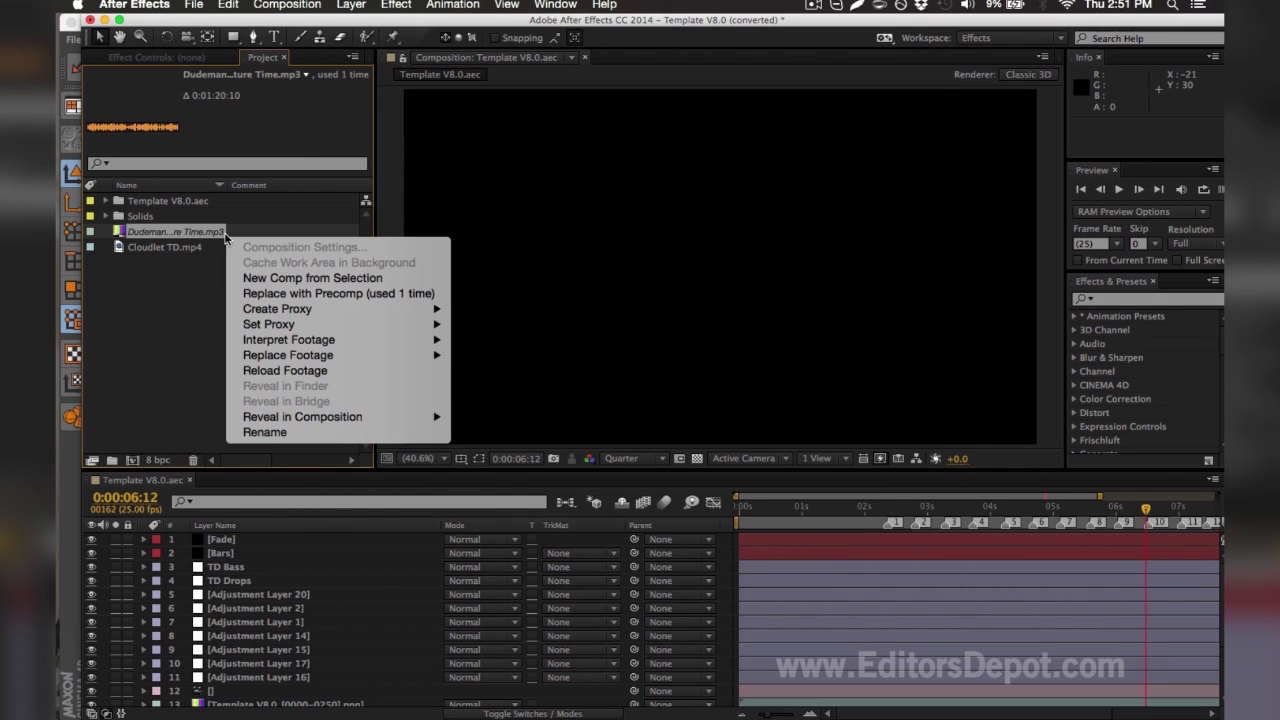
click(265, 432)
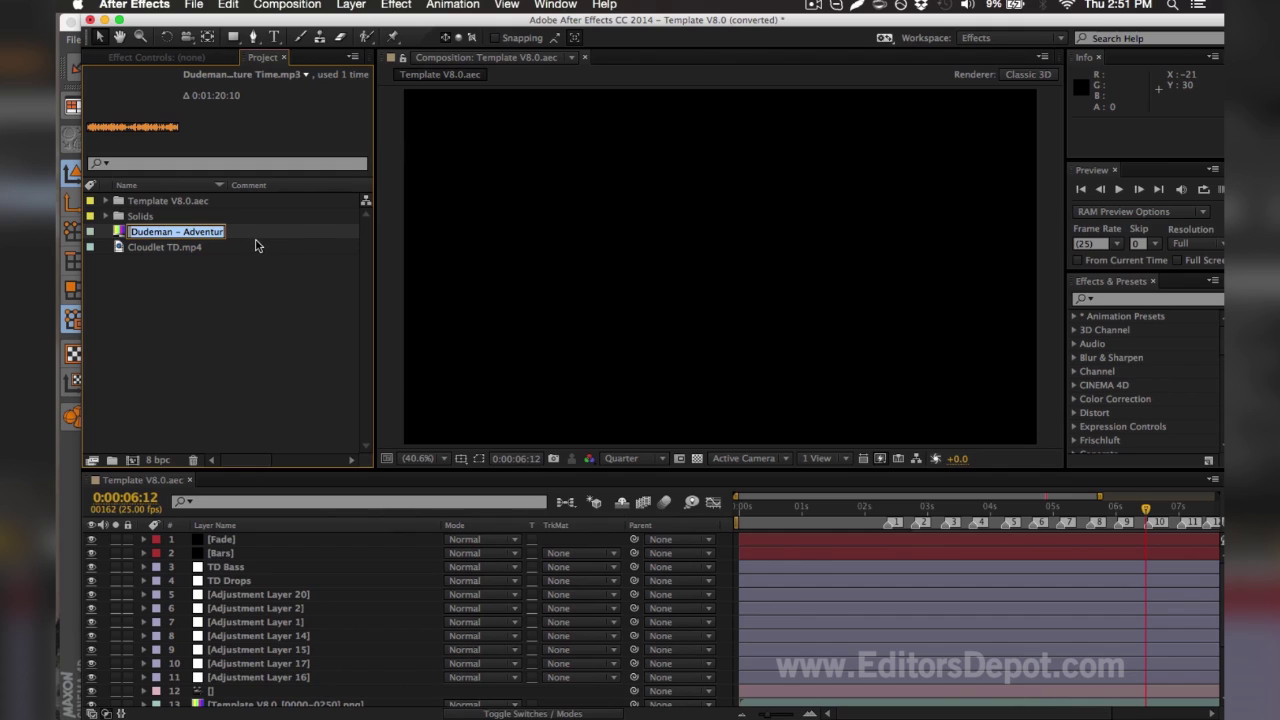
click(257, 298)
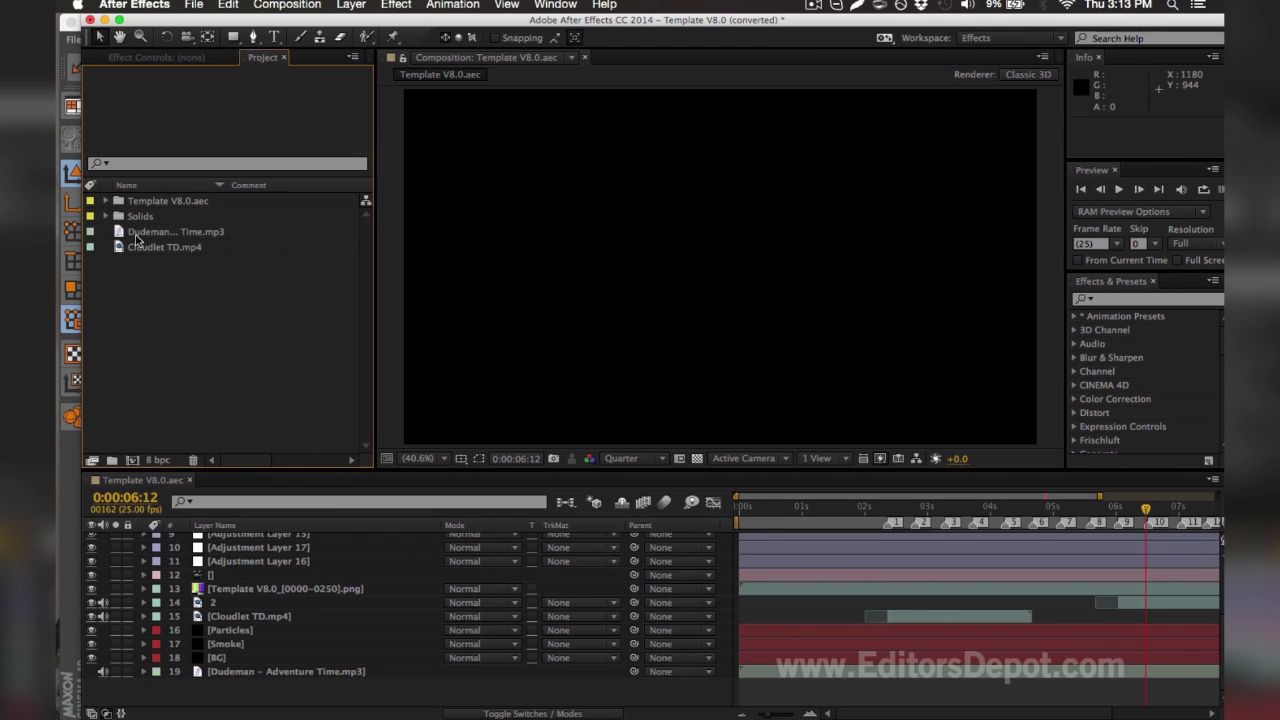
click(141, 234)
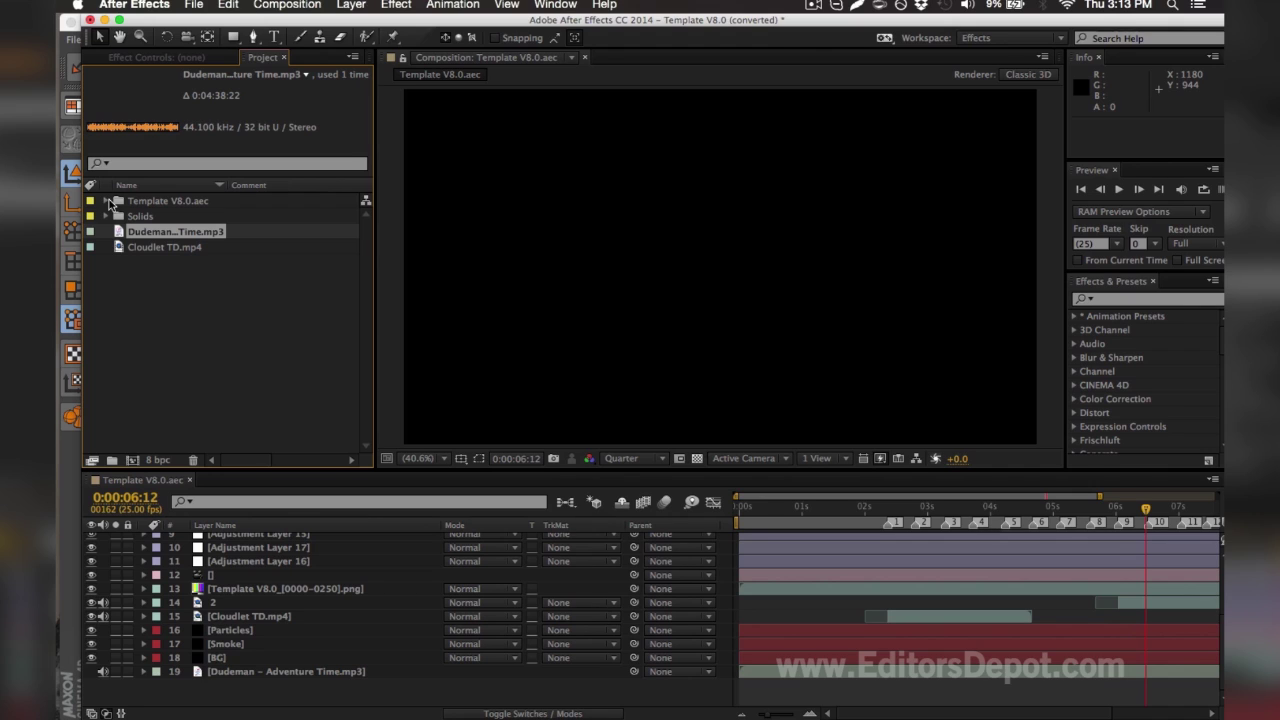
Expand the Template V8.0.aec folder and start replacing the Template PNG footage
click(108, 203)
click(153, 235)
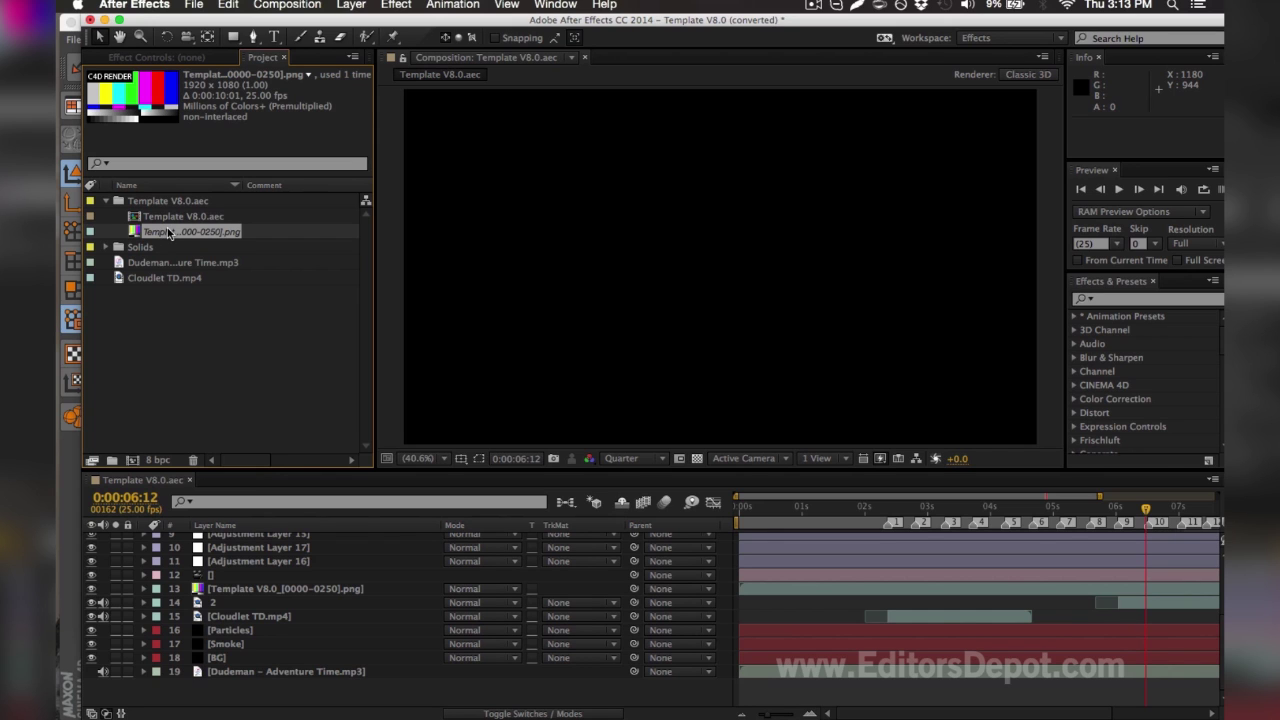
key(super+h)
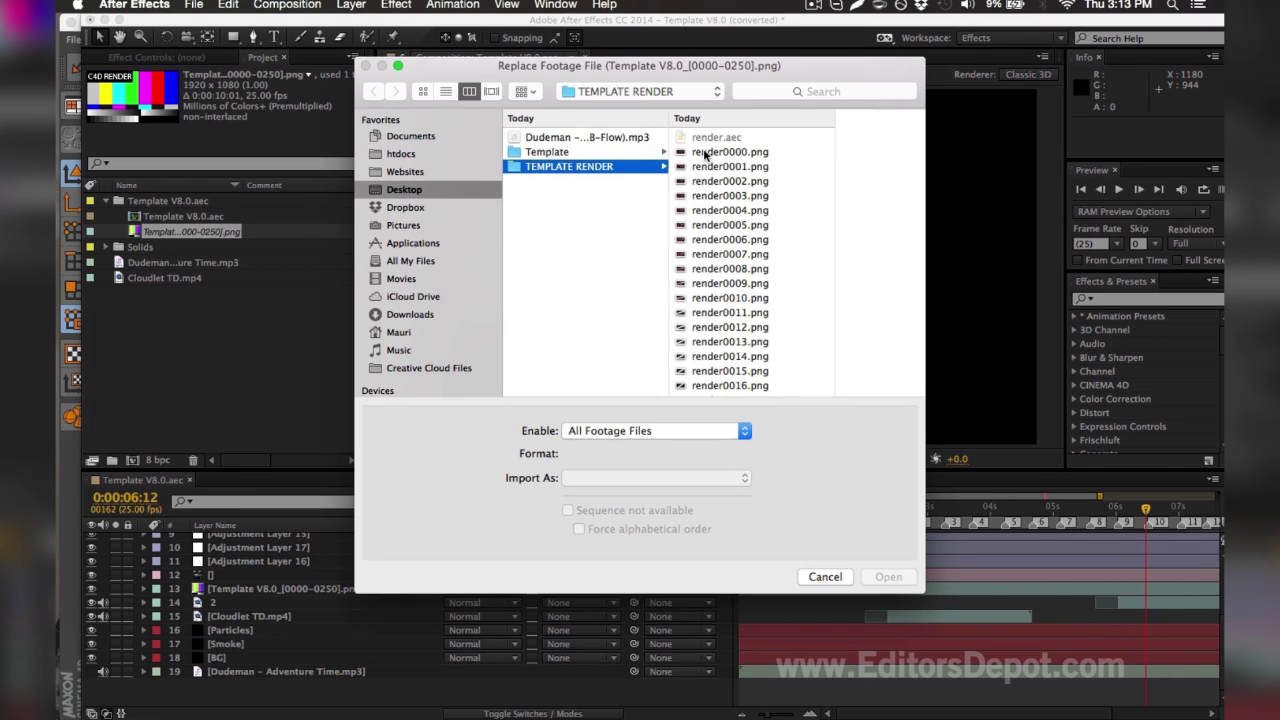
Choose render0000–render0250 from TEMPLATE RENDER and import them as a PNG sequence
click(727, 152)
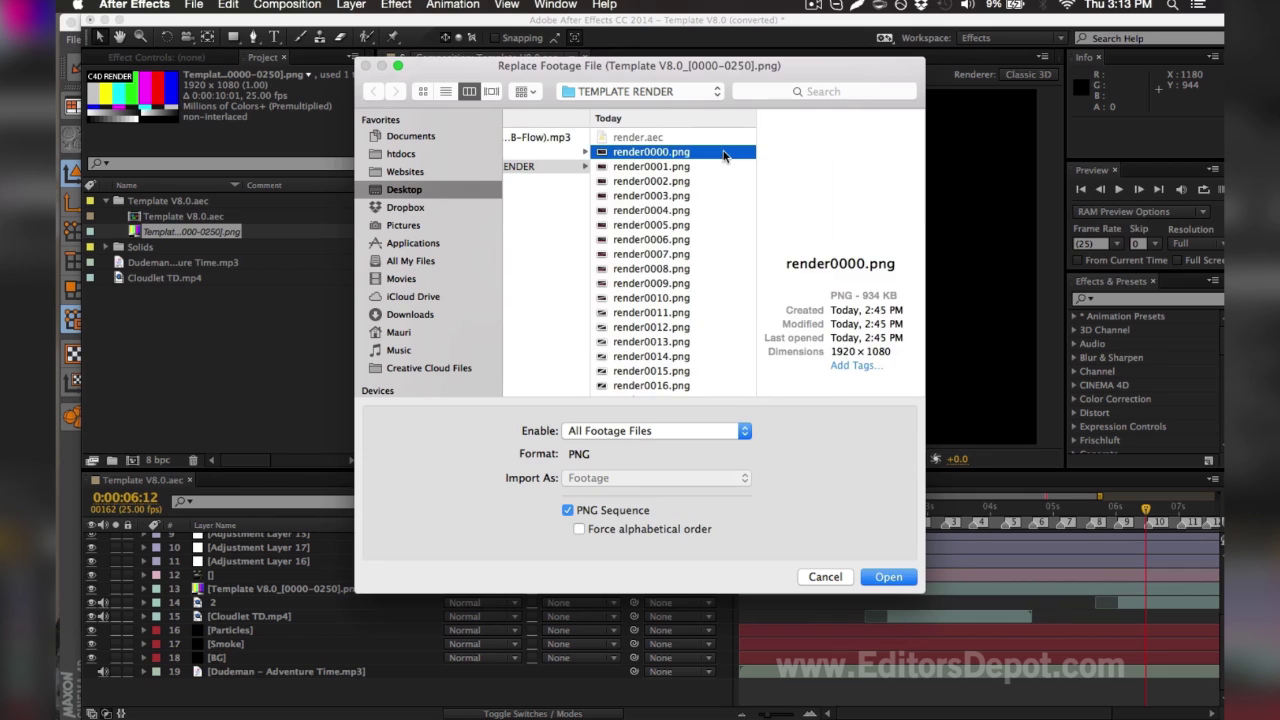
drag(752, 145, 751, 443)
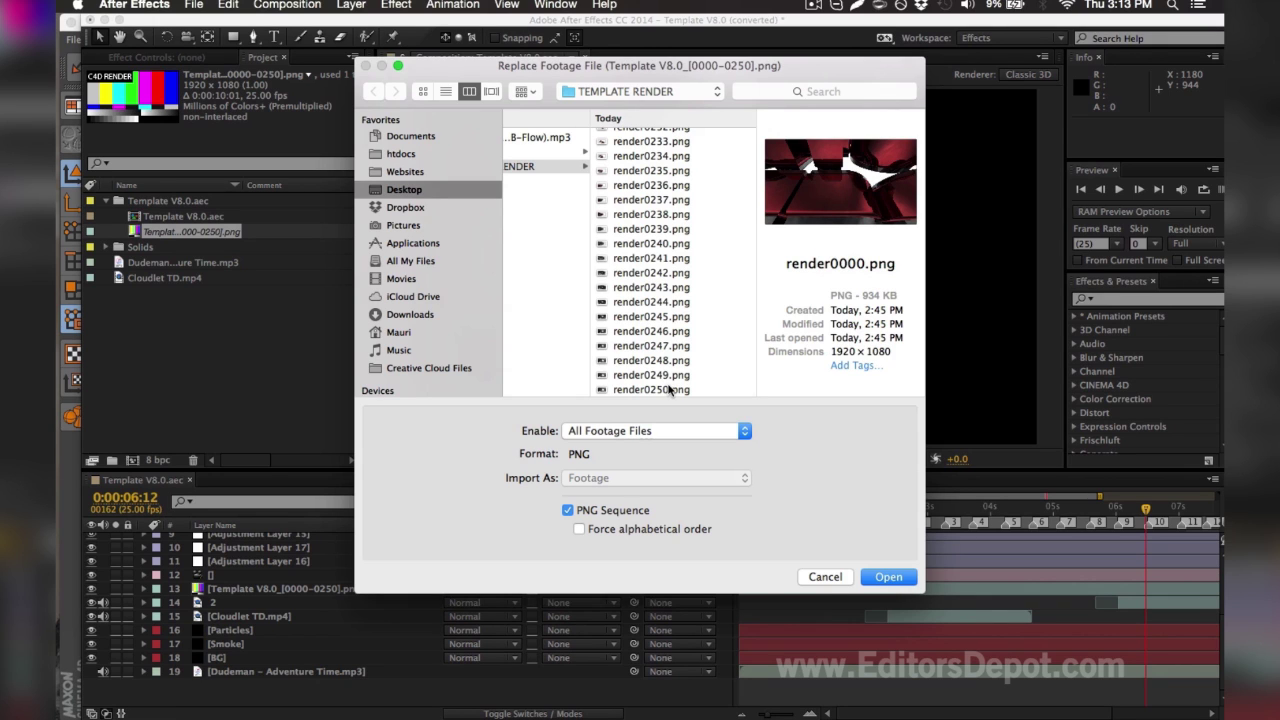
shift+click(670, 389)
click(609, 512)
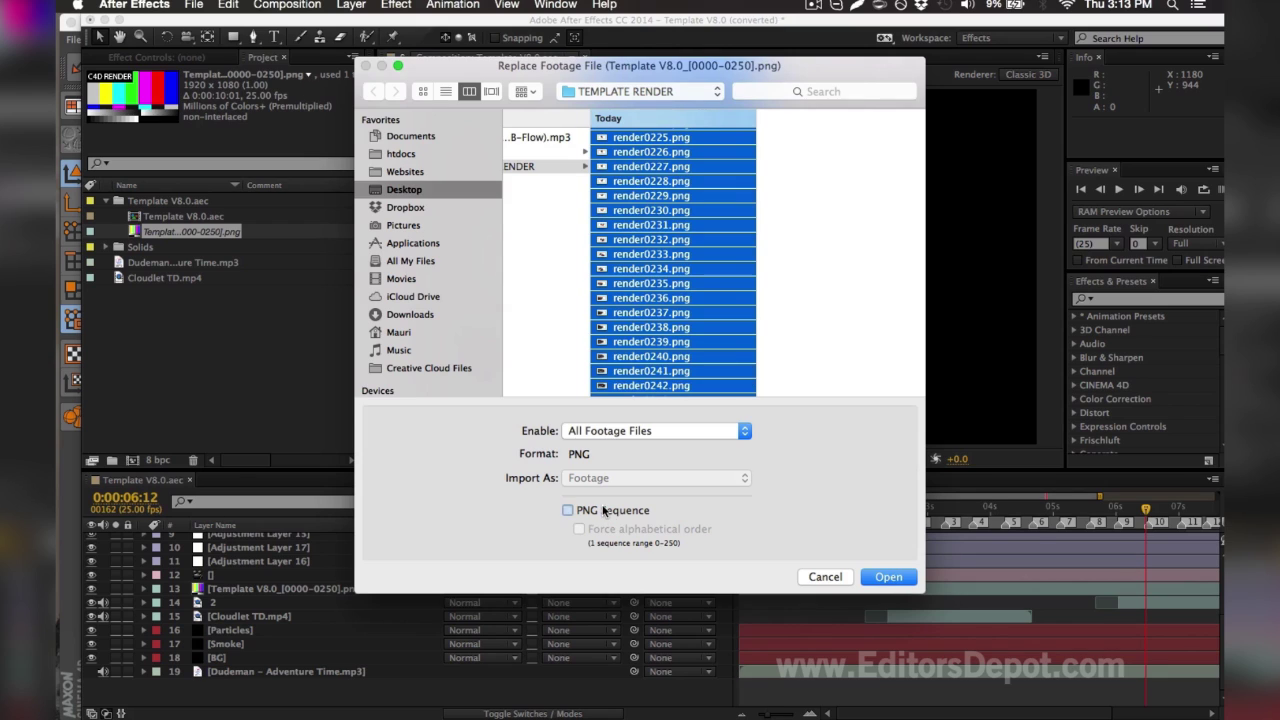
click(567, 510)
click(897, 578)
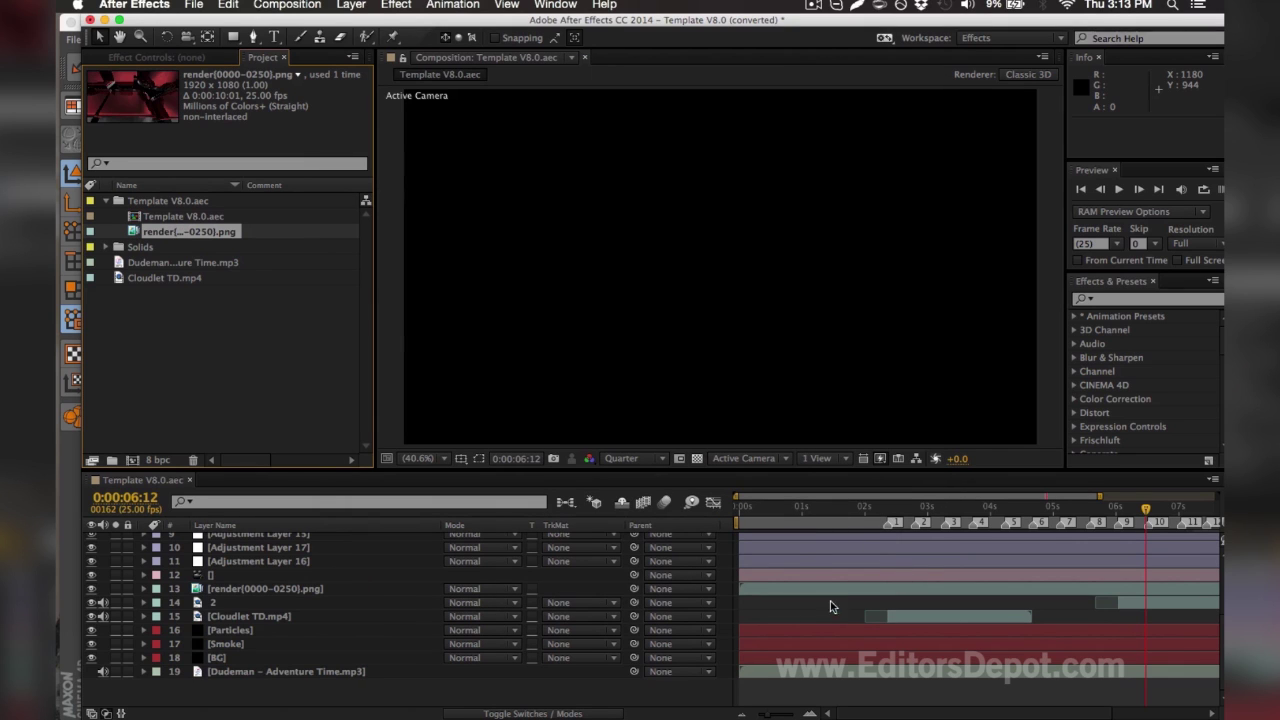
Preview the comp, park at 0:00:02:04, and select Adjustment Layers 20 through 16
scroll(838, 617, up, 5)
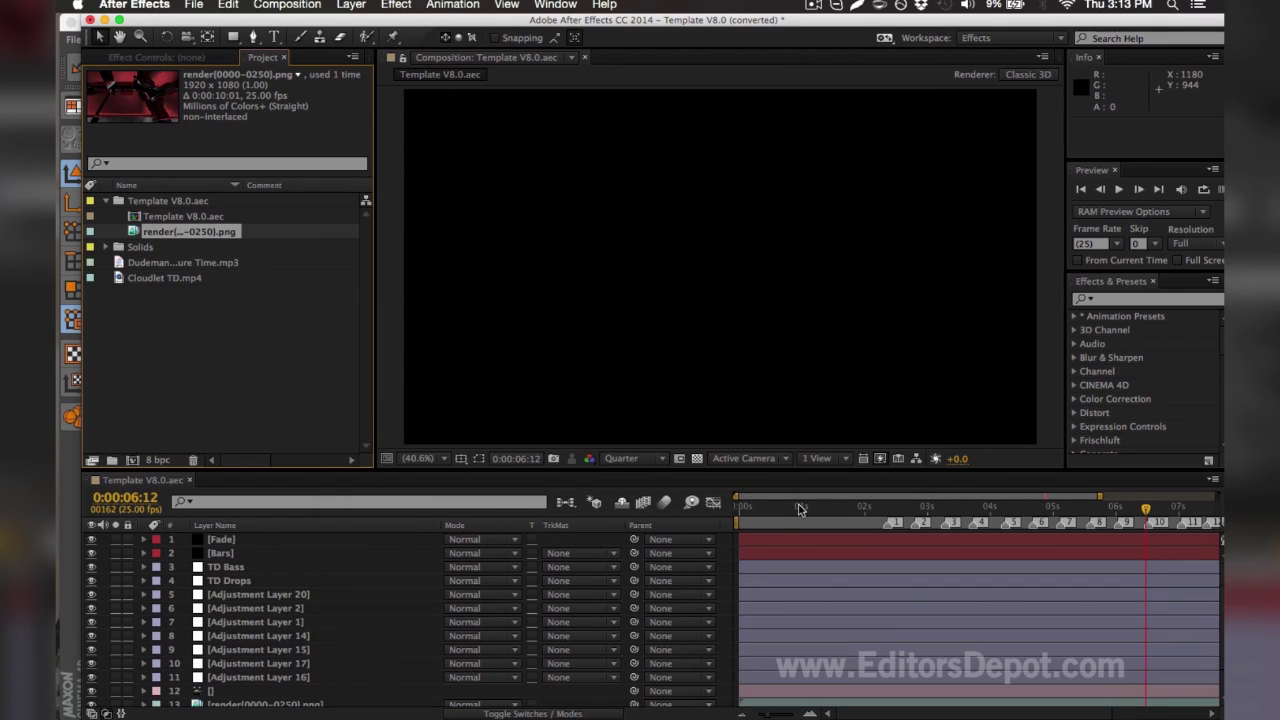
click(812, 509)
key(KP_0)
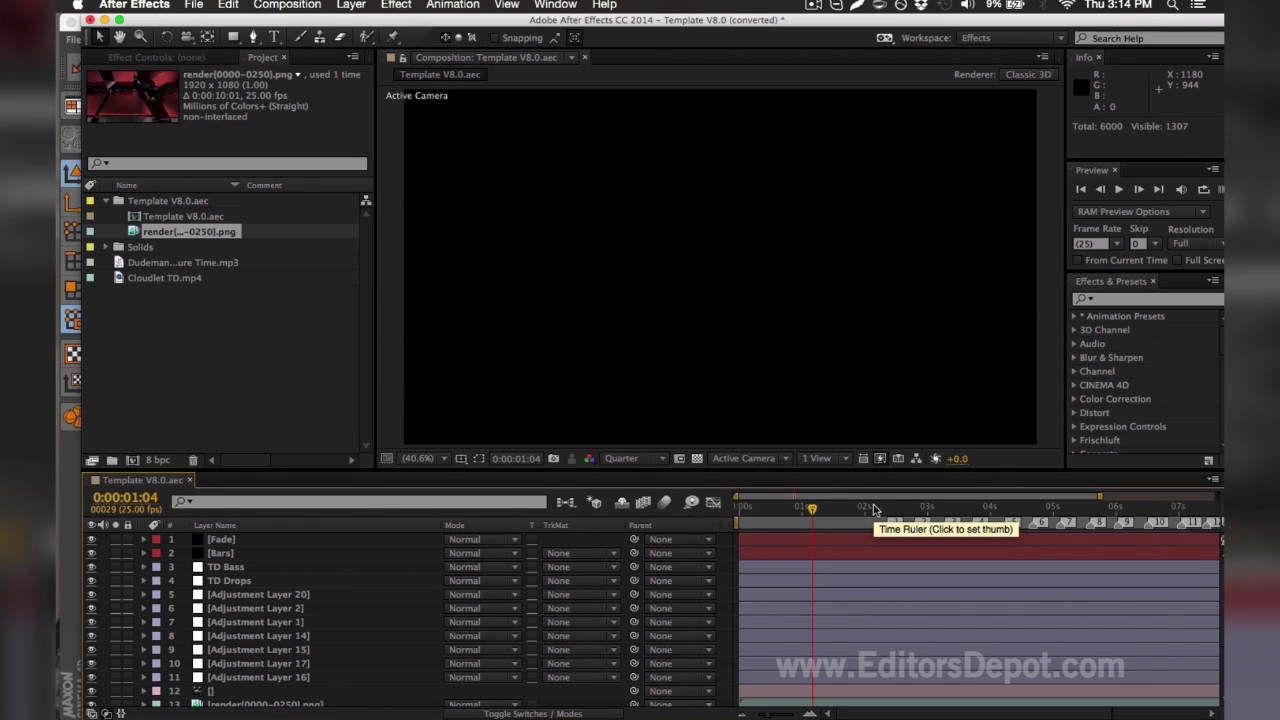
click(873, 510)
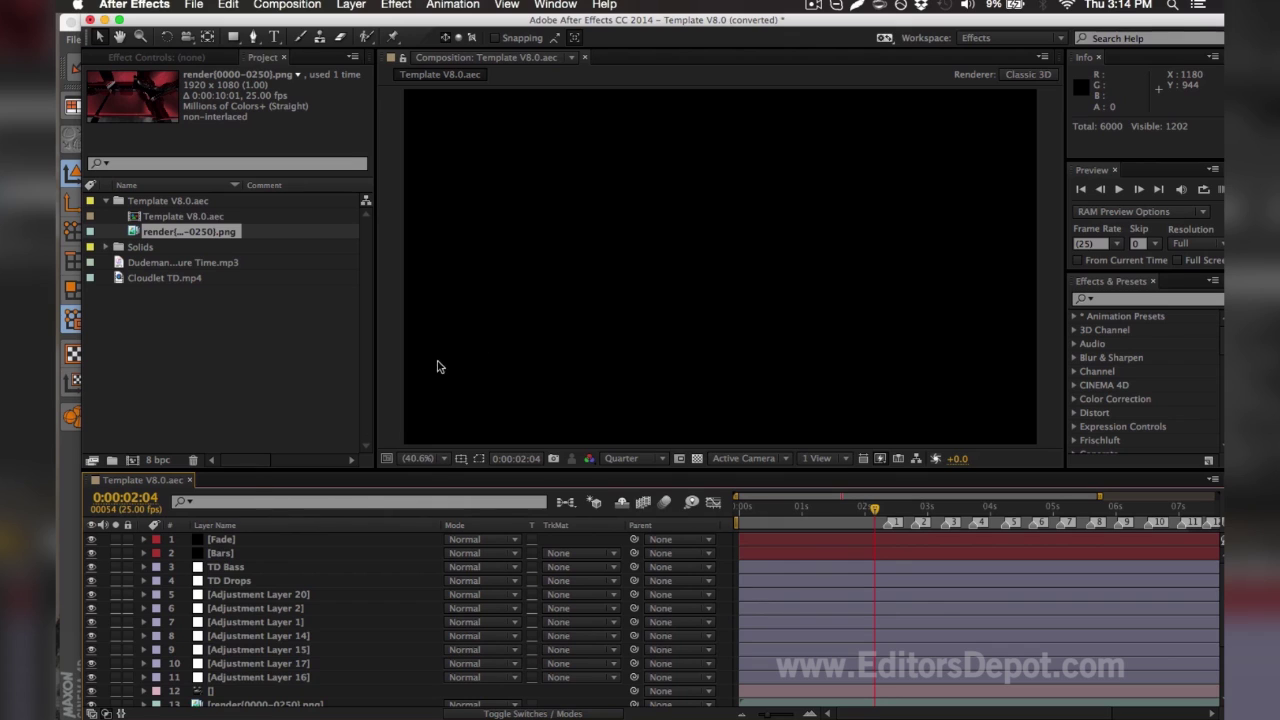
click(222, 567)
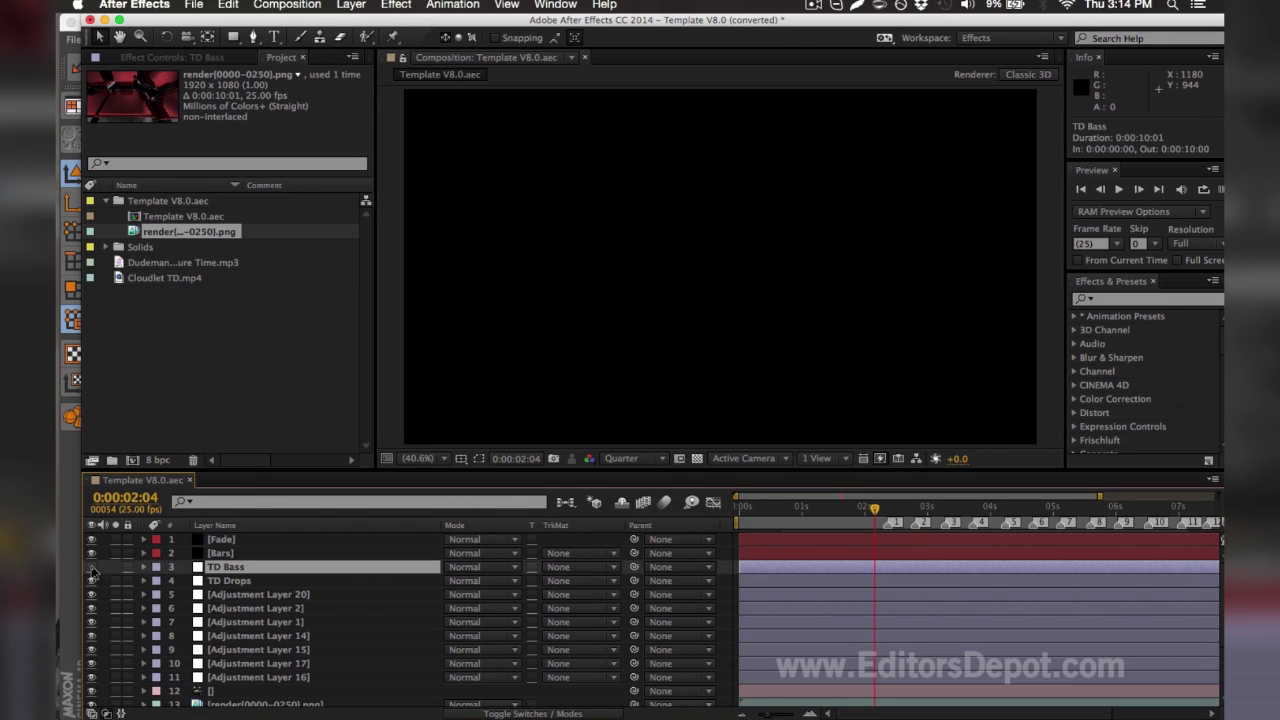
click(243, 678)
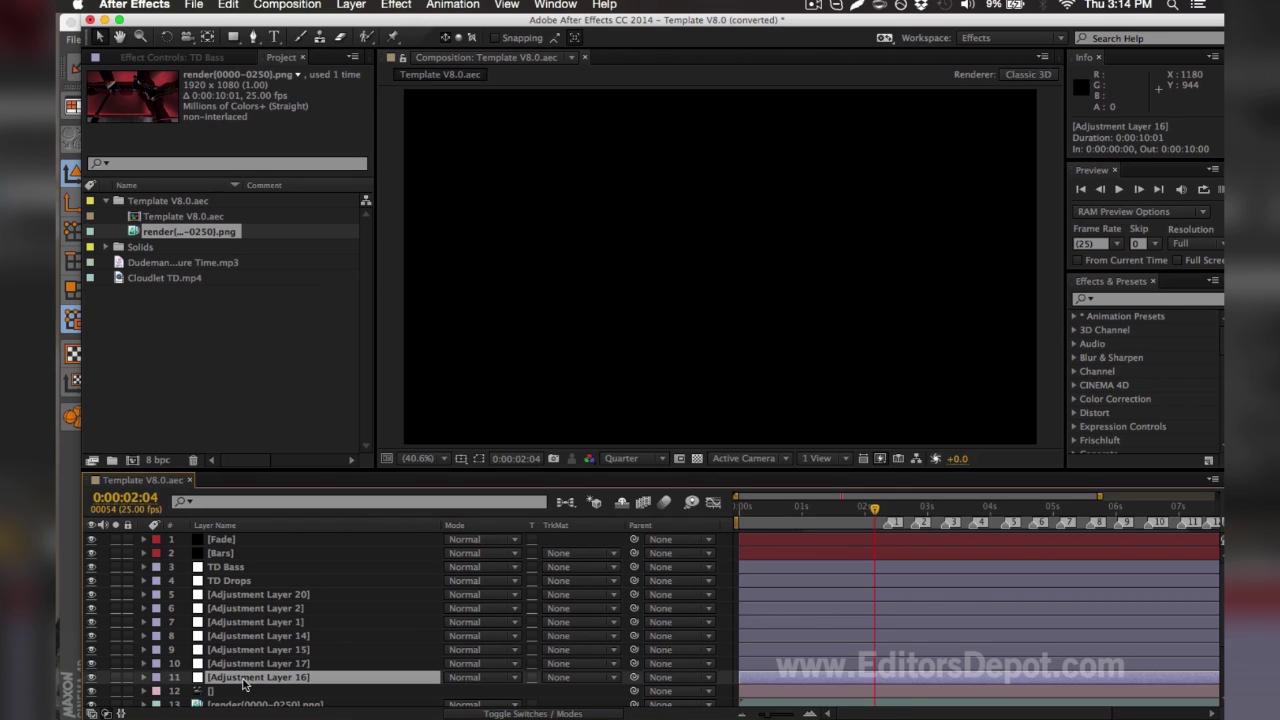
shift+click(232, 594)
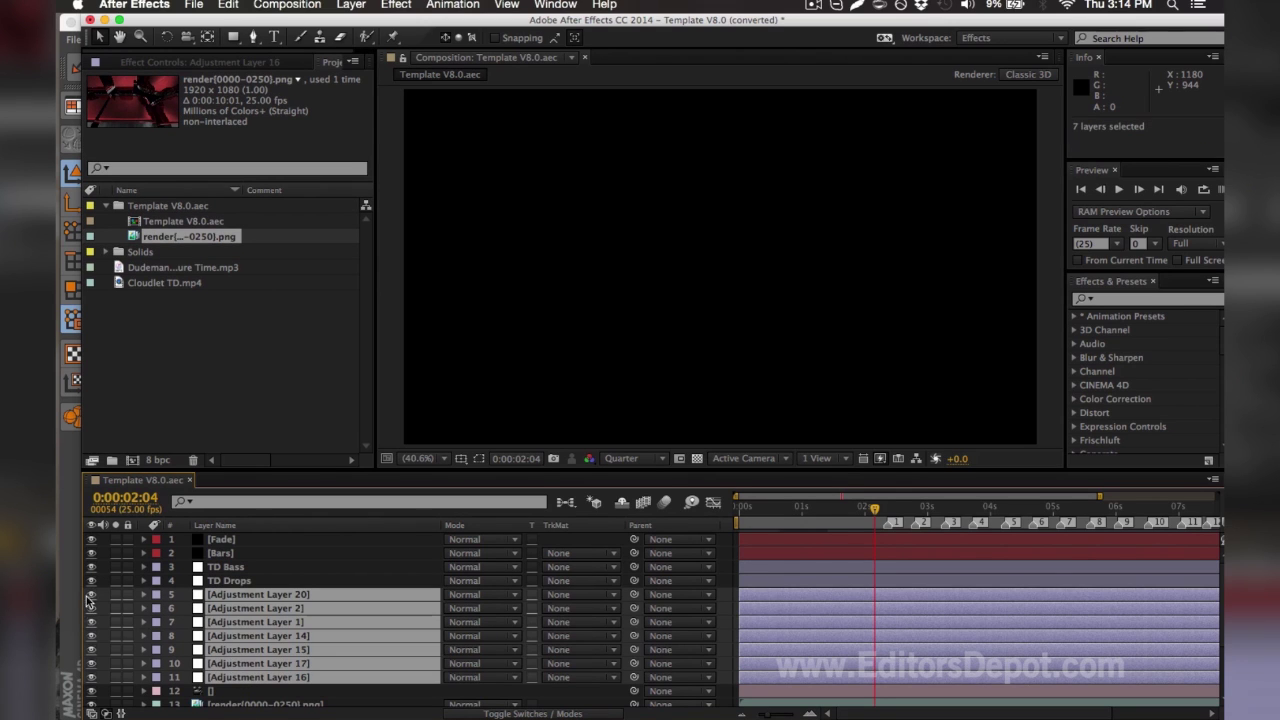
Hide the adjustment layers to view the raw EDITORS DEPOT render, then show Adjustment Layers 17, 14 and 20 again
click(90, 595)
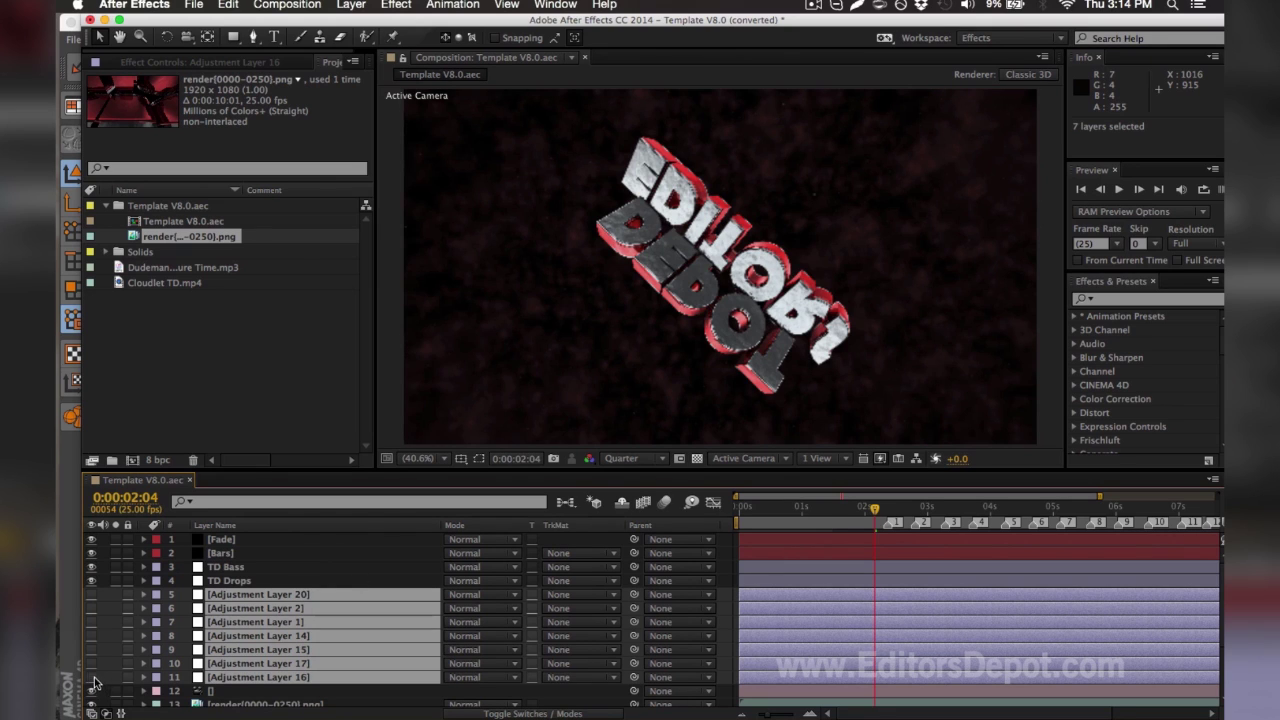
key(F2)
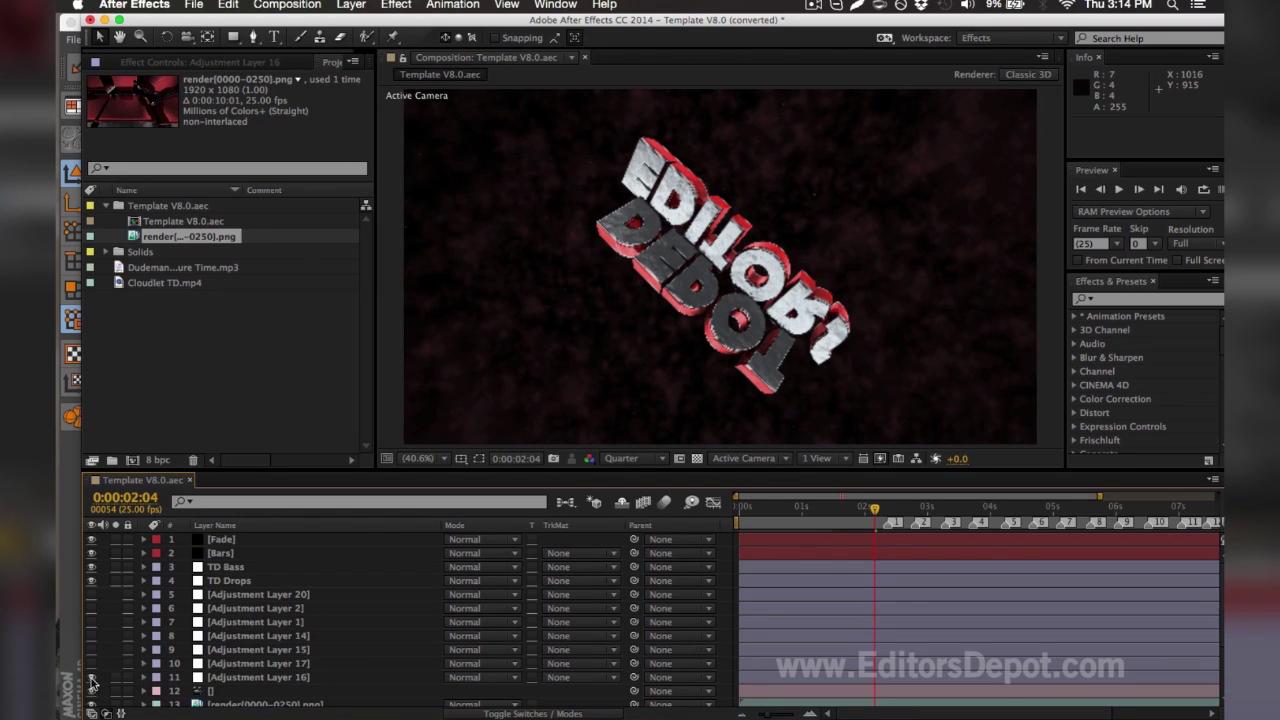
click(91, 664)
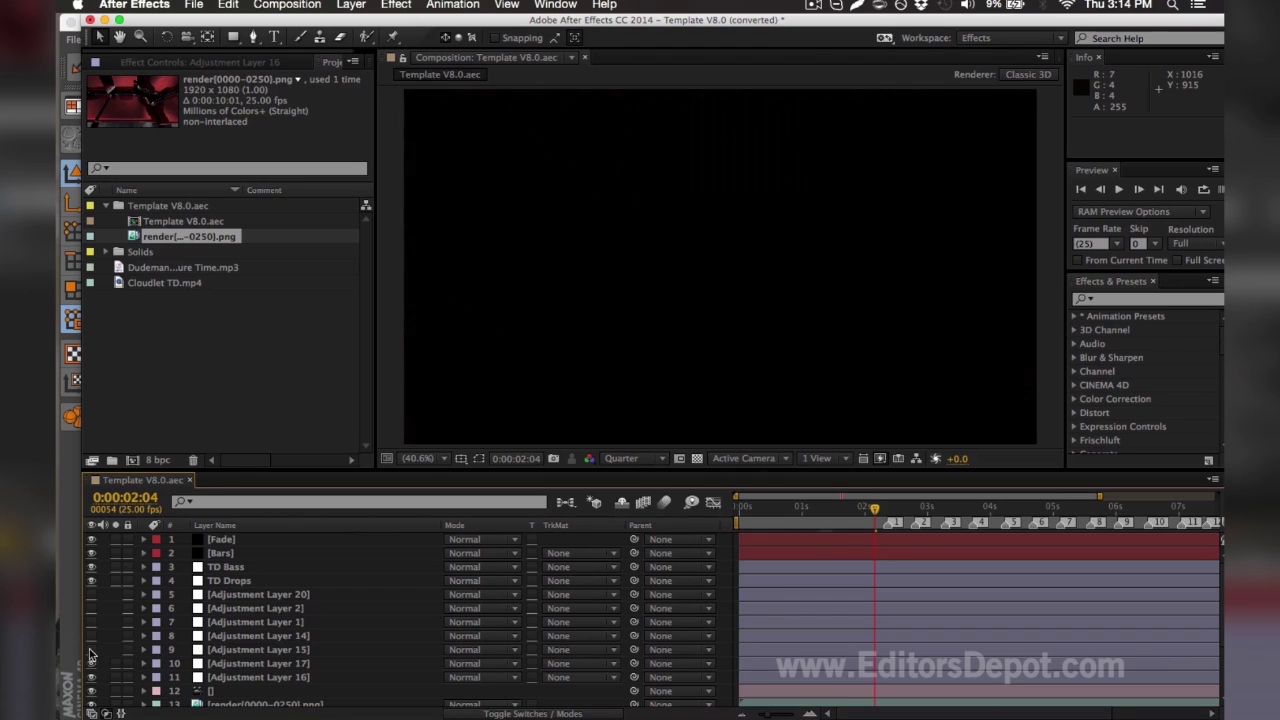
click(91, 664)
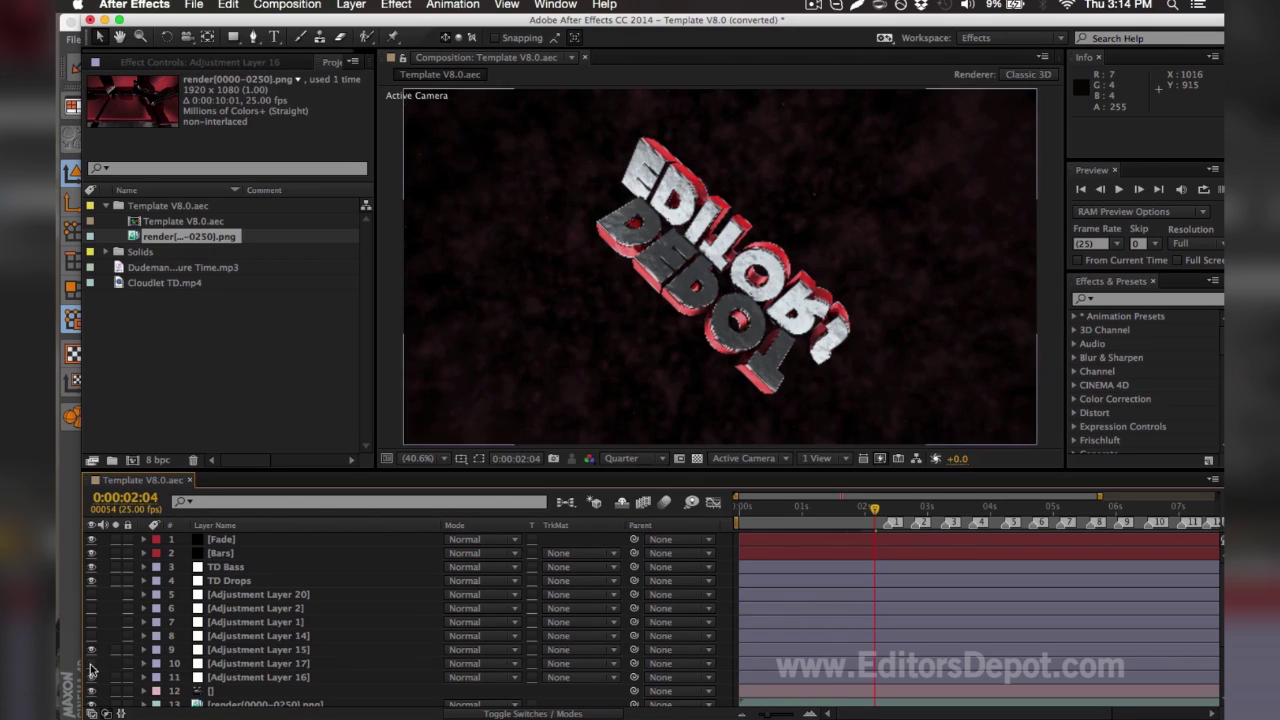
click(88, 634)
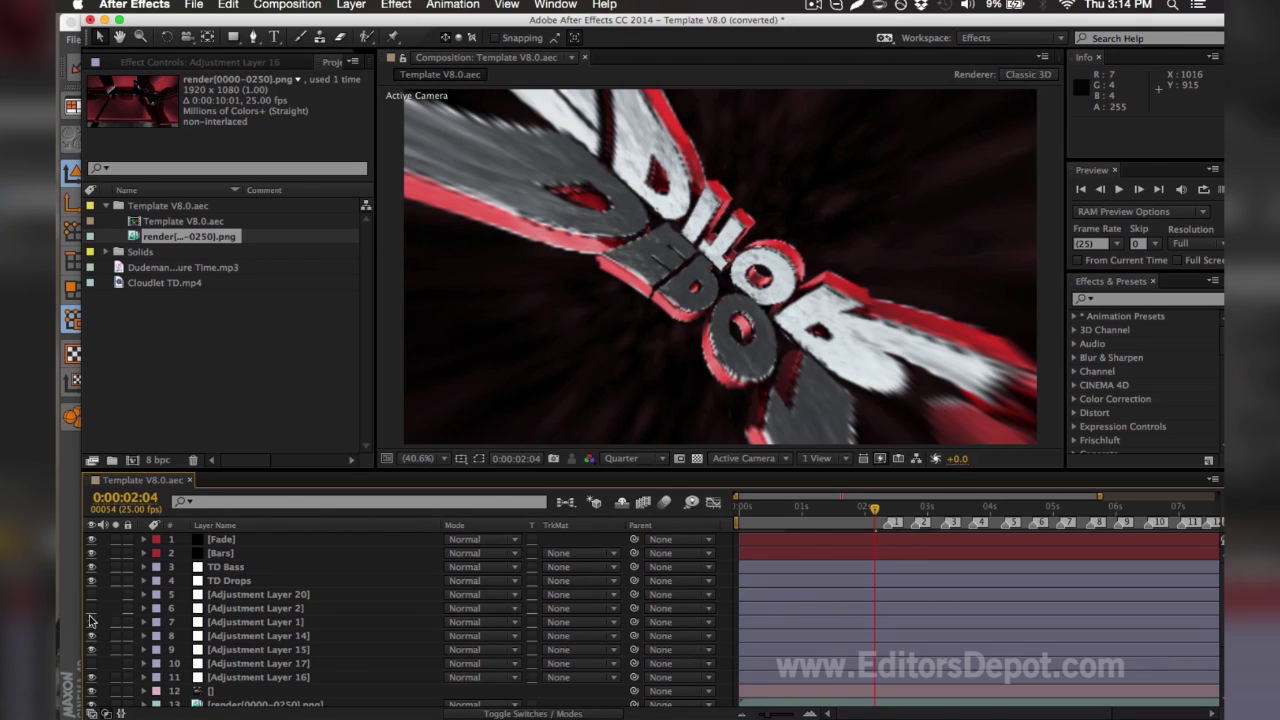
click(91, 596)
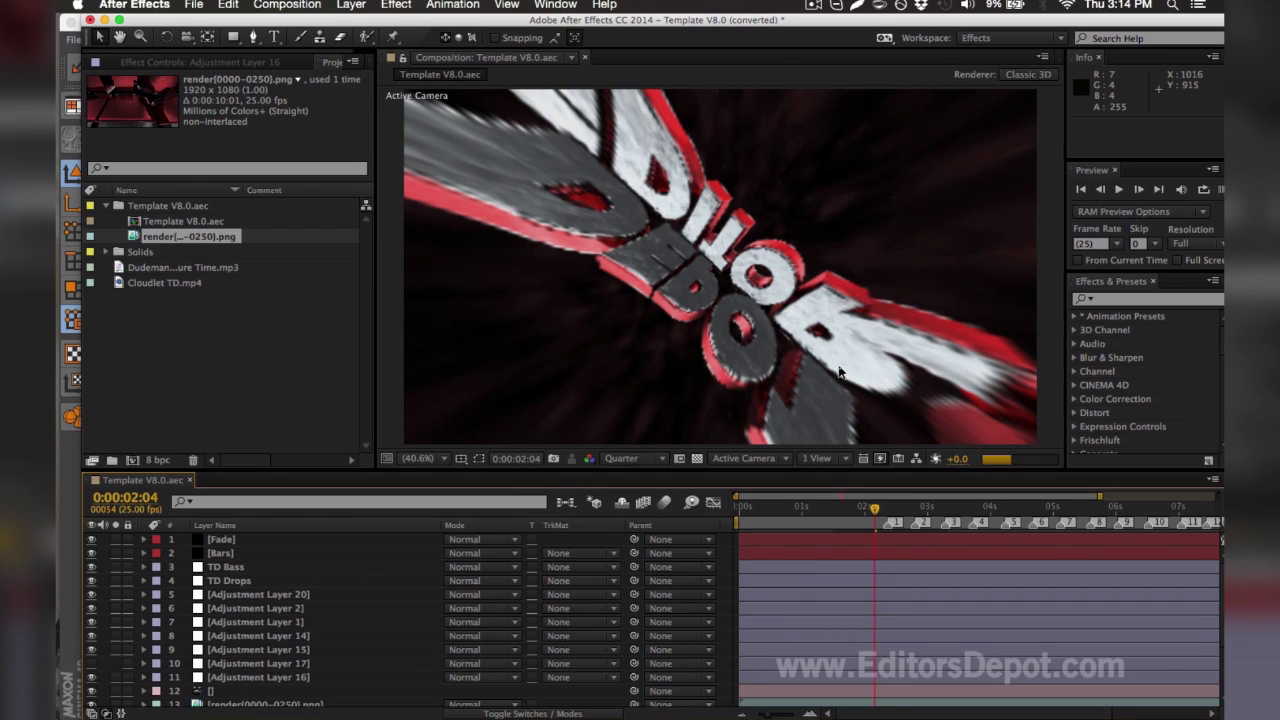
Select Adjustment Layer 17 and move the playhead to 0:00:03:08
drag(905, 496, 919, 496)
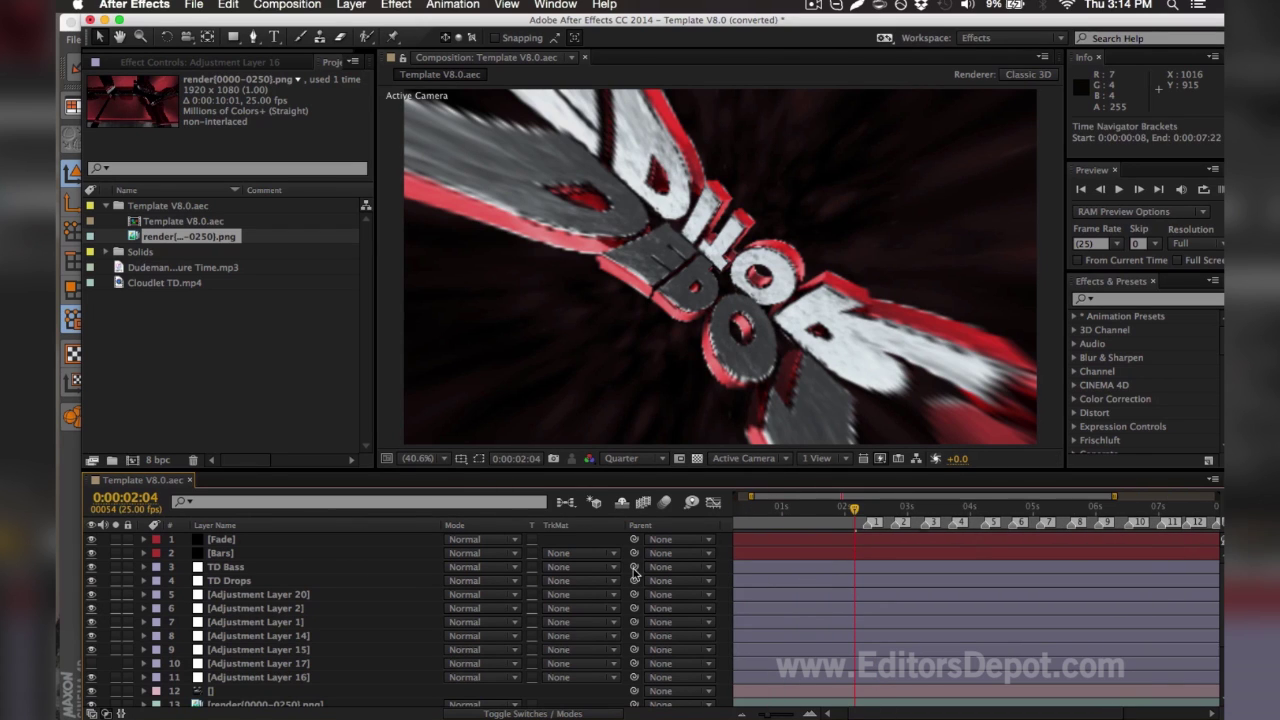
click(247, 665)
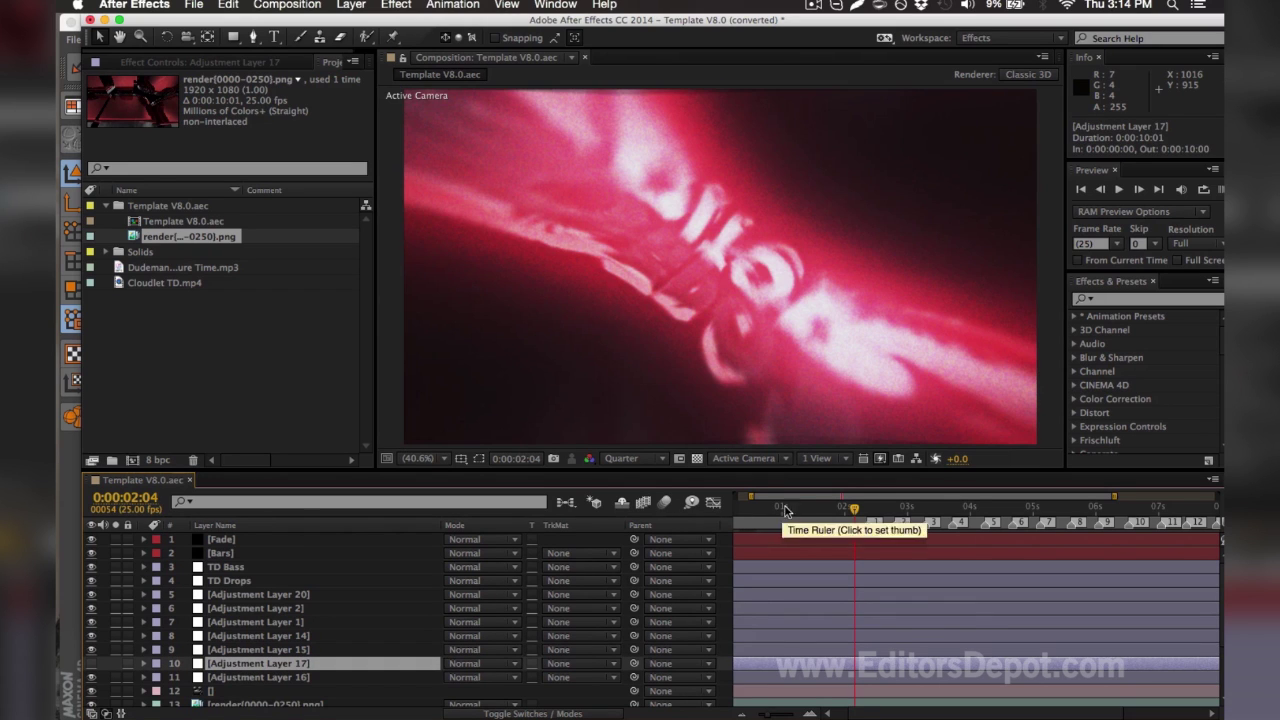
click(928, 508)
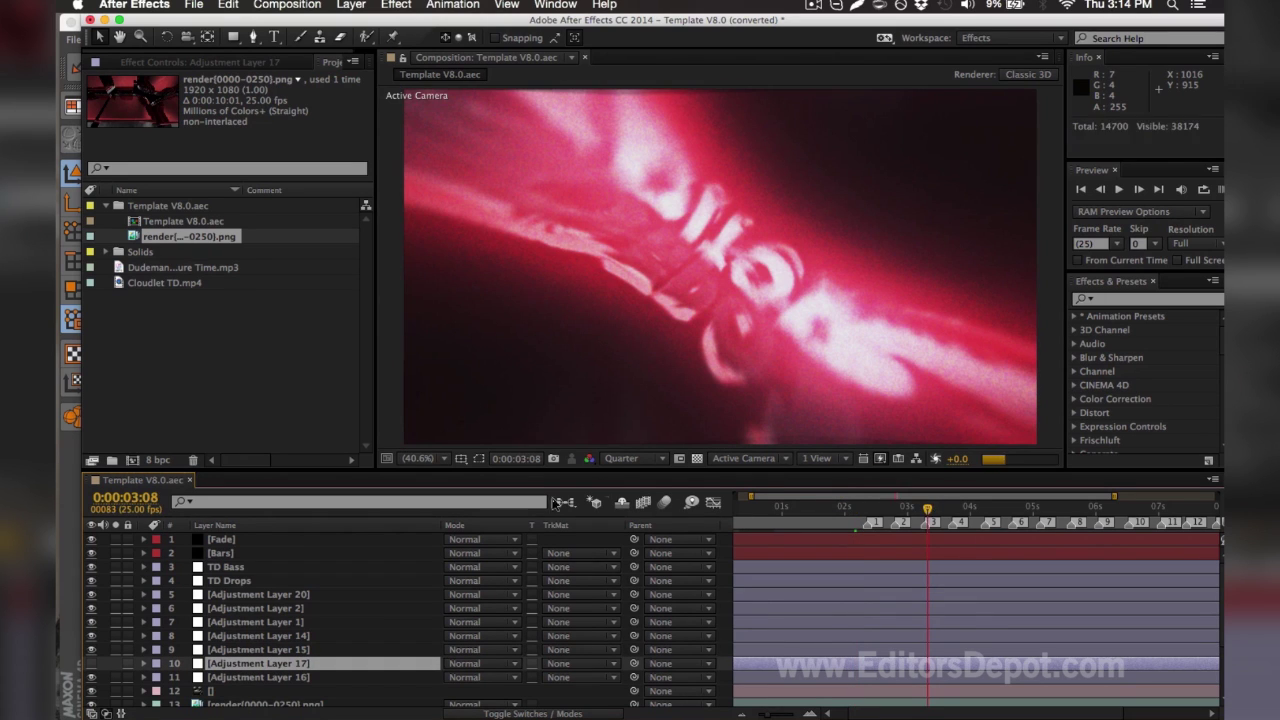
click(290, 5)
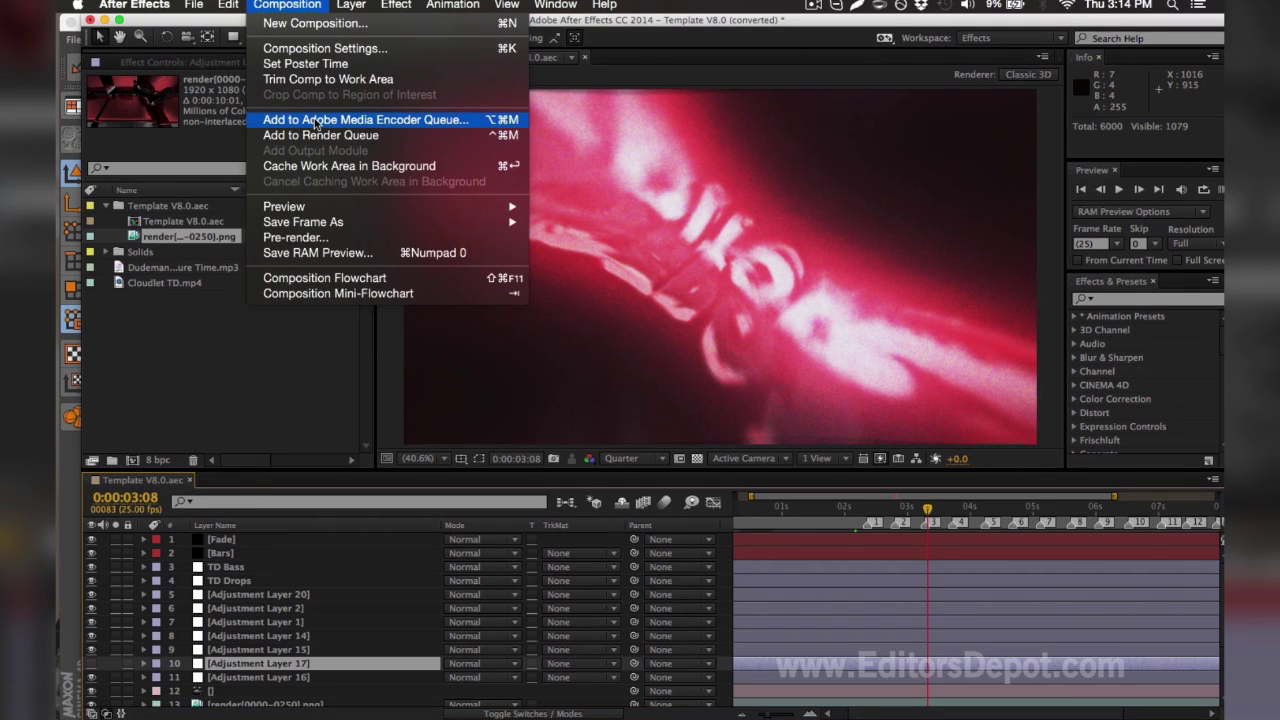
Add the Template V8.0 composition to the Adobe Media Encoder queue
click(322, 363)
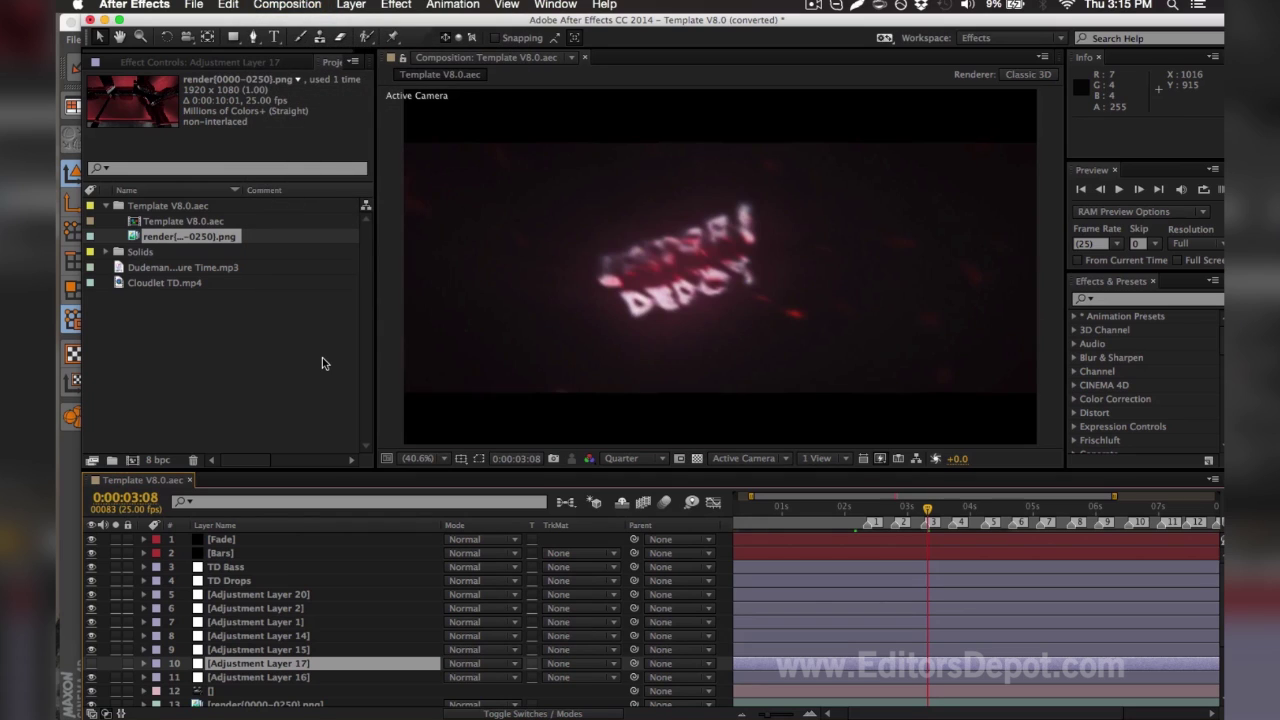